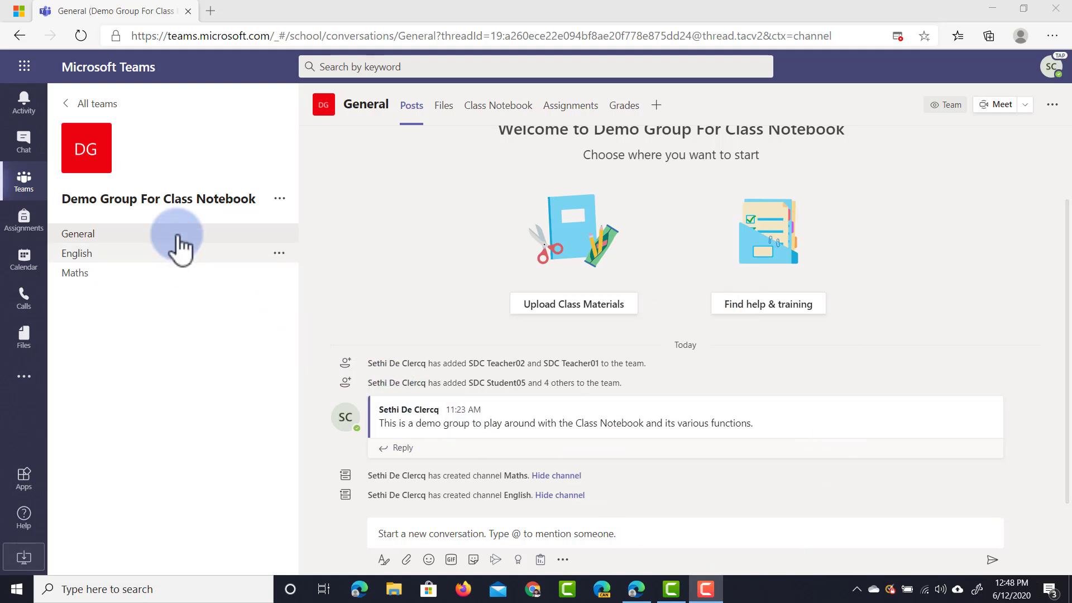
- From the team's Class Notebook tab, start a new Class Notebook from a blank notebook
click(517, 112)
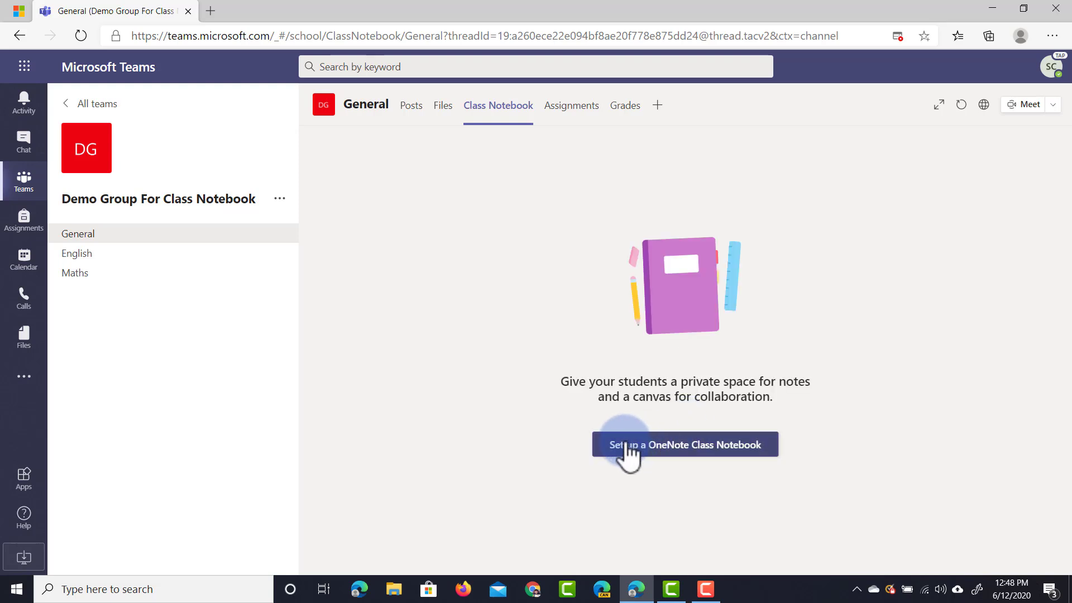
click(679, 447)
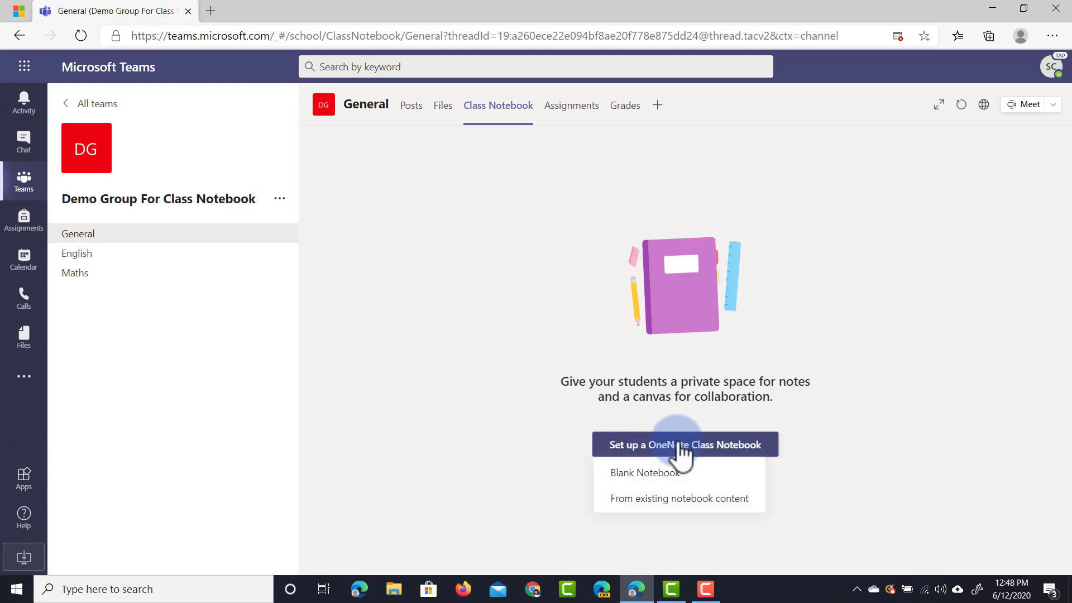
click(639, 479)
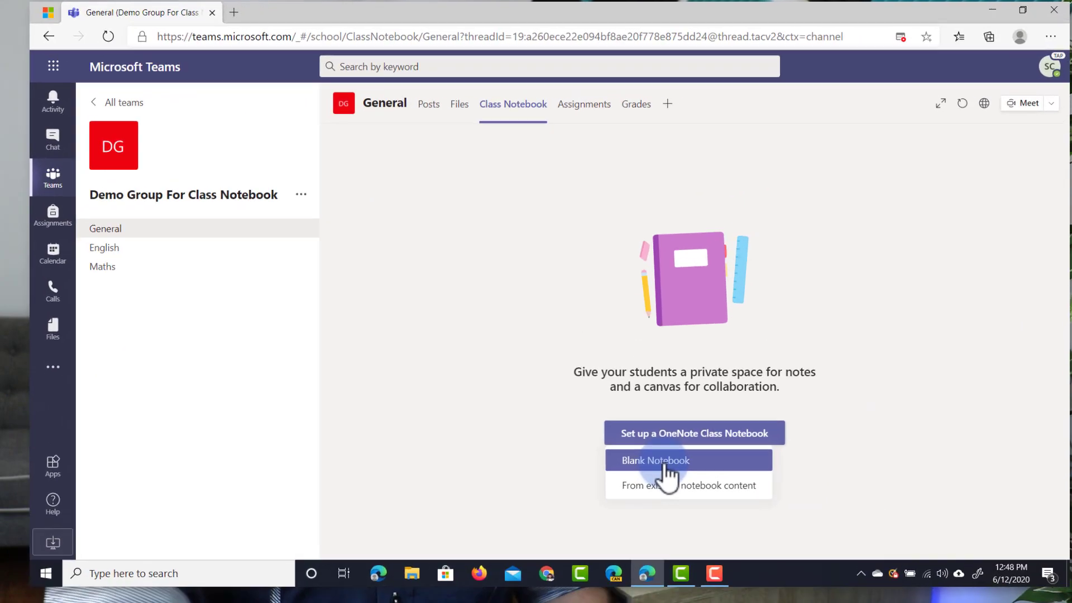
click(653, 475)
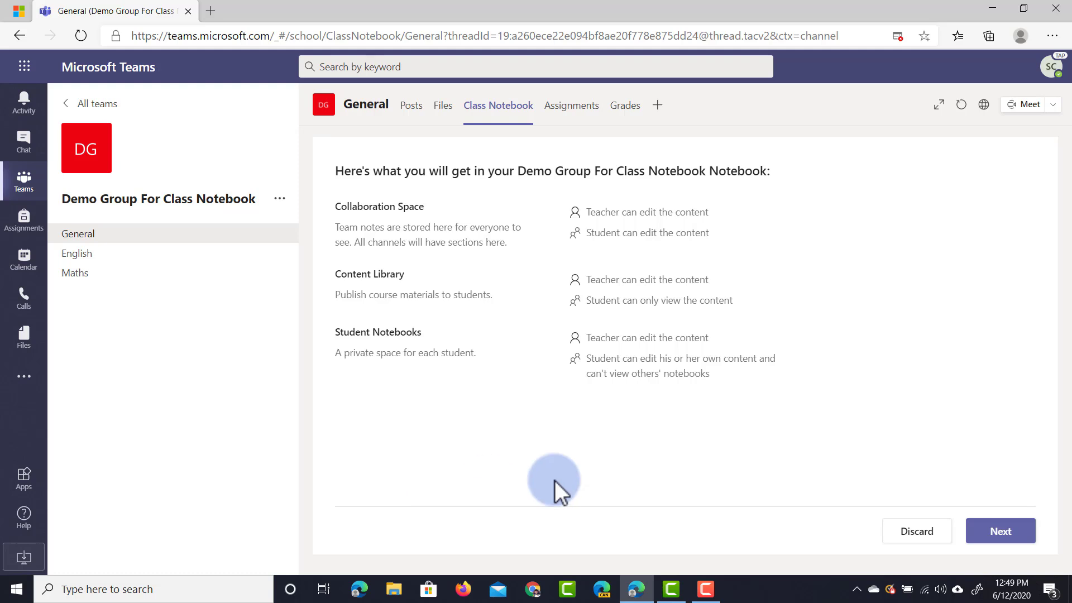
- Add a 'Planning Next Year' student section after Handouts, Class Notes, Homework and Quizzes, and create the notebook
click(989, 533)
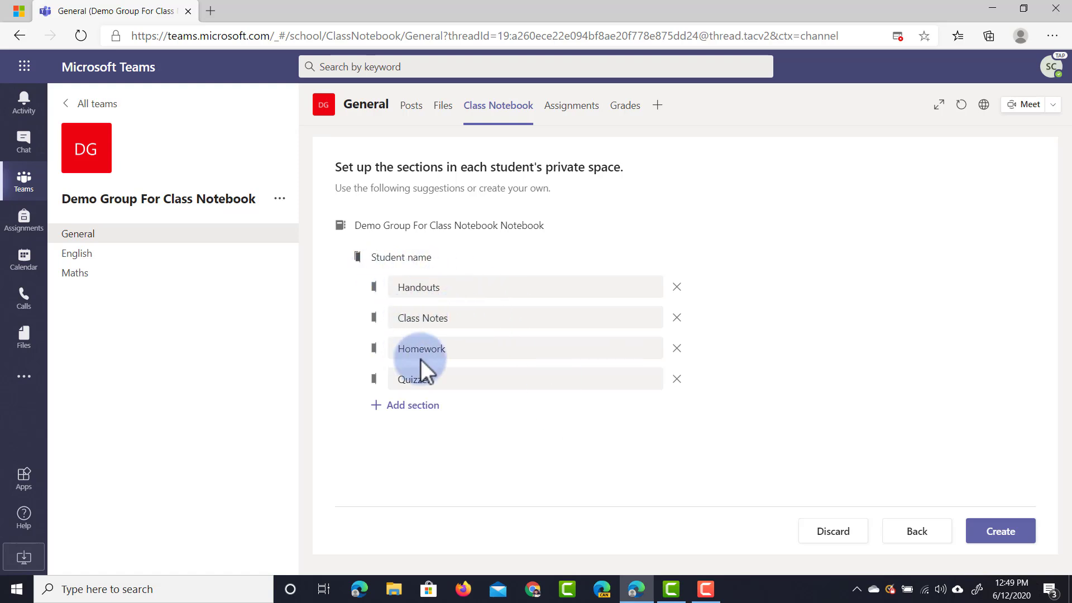
click(414, 406)
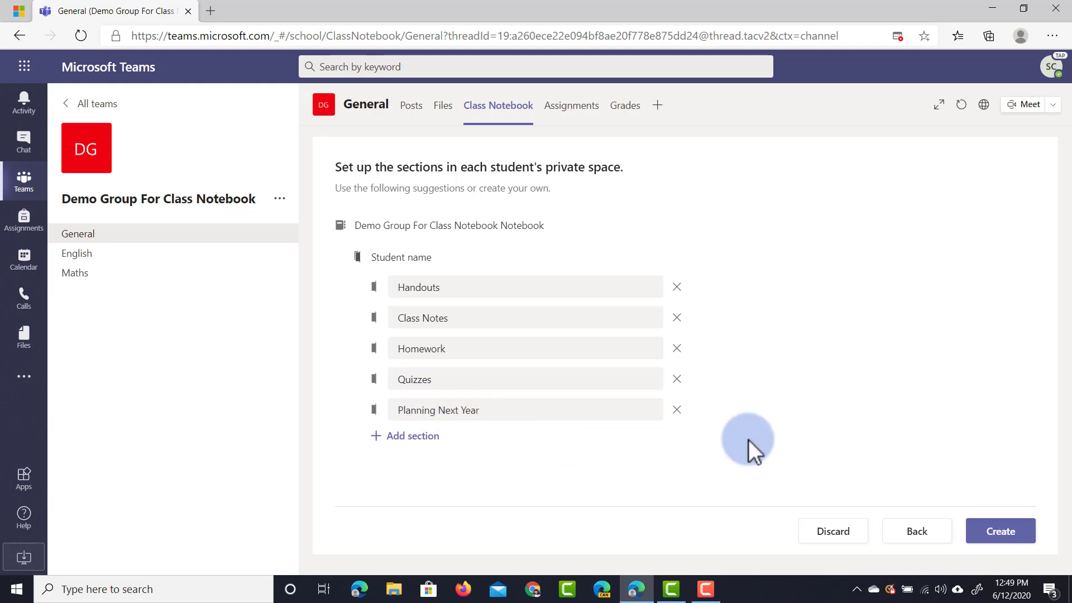
click(998, 537)
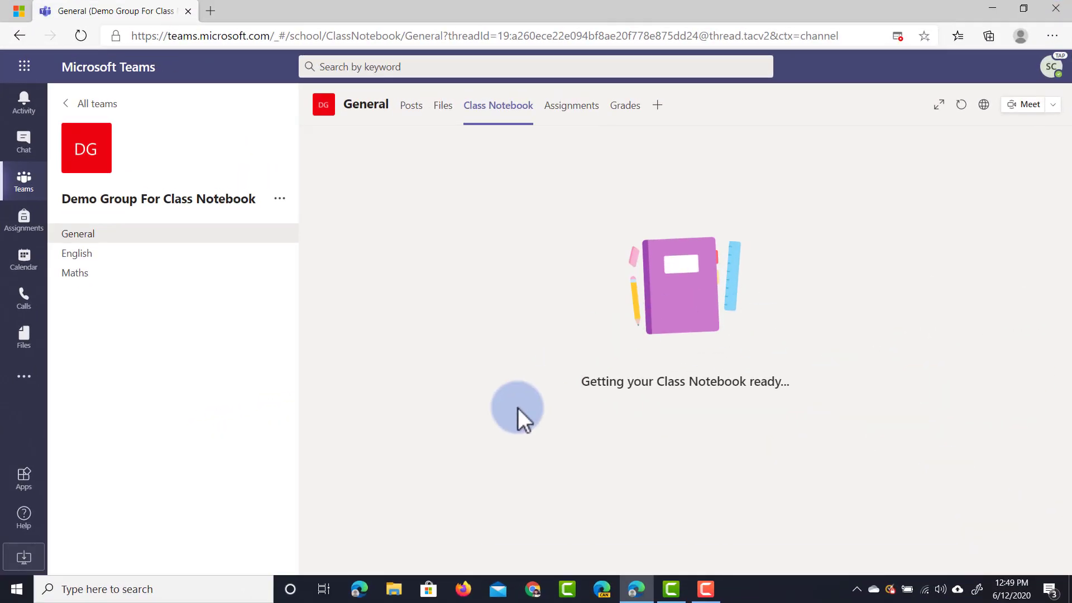
click(279, 200)
- Review the team's owners and five student members, then return to the General channel
click(304, 229)
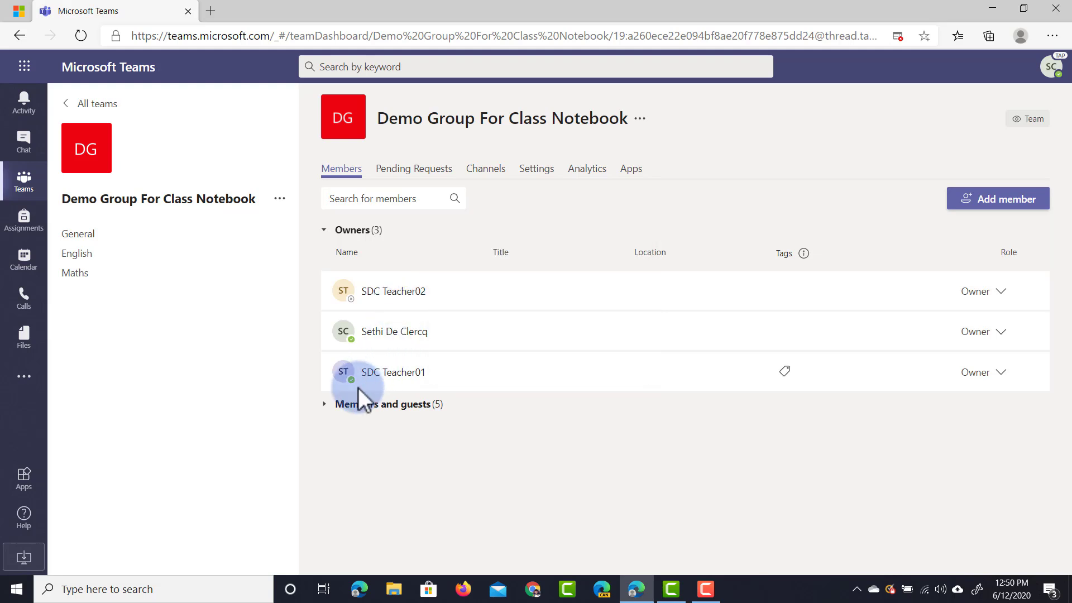
click(355, 407)
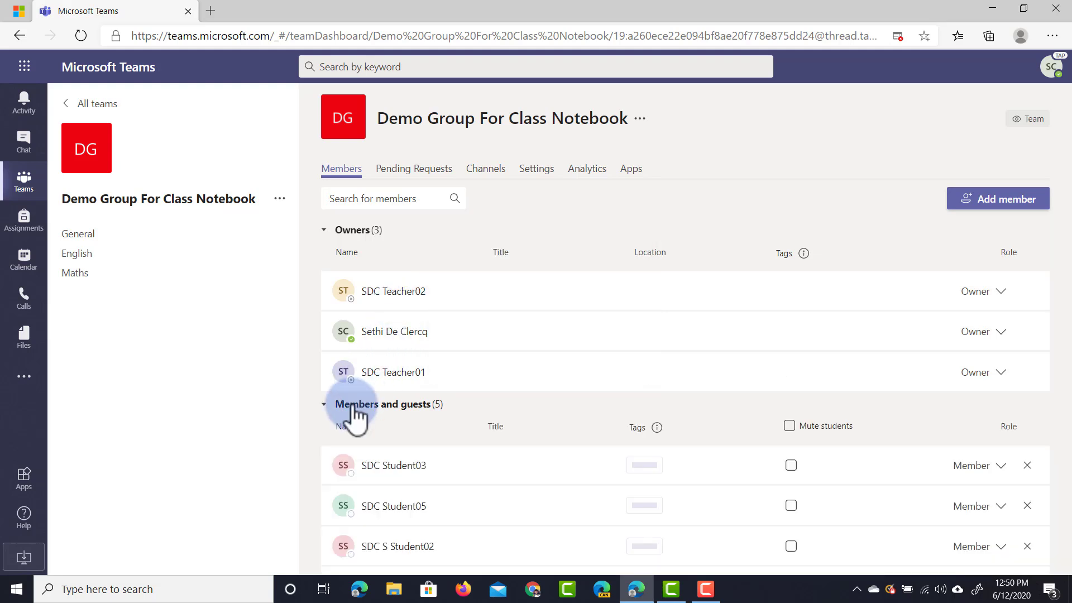
scroll(448, 483, down, 2)
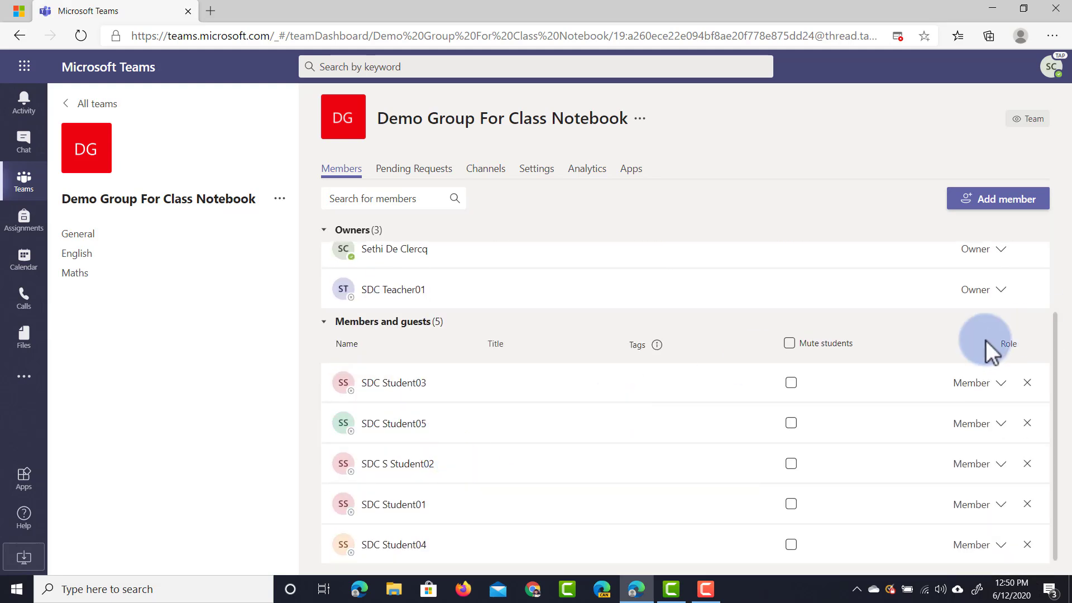
click(163, 249)
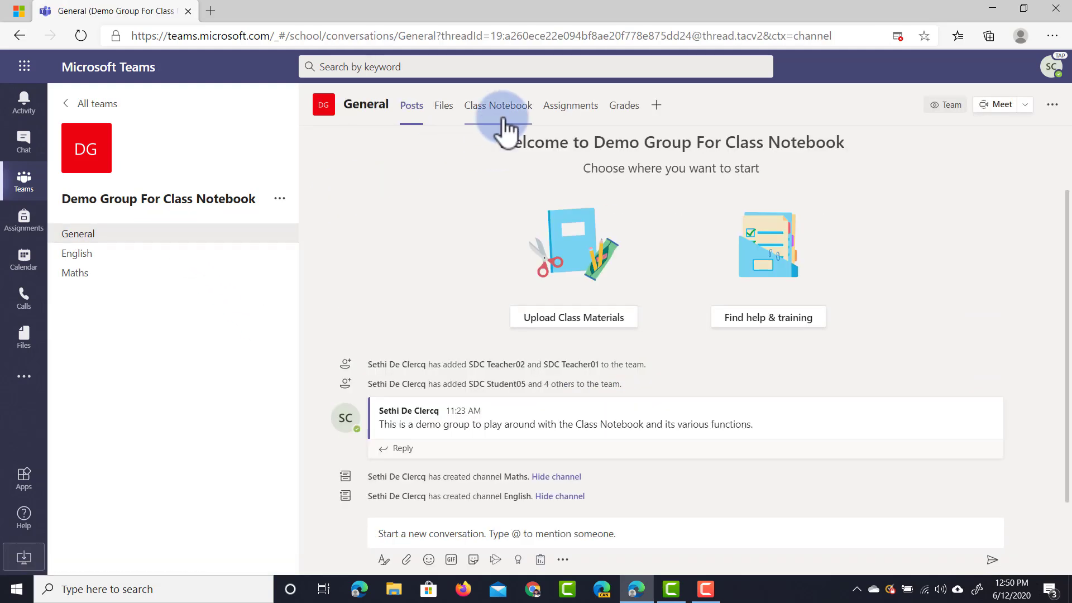
- Open the General channel's Class Notebook and show its sections and pages pane
click(500, 107)
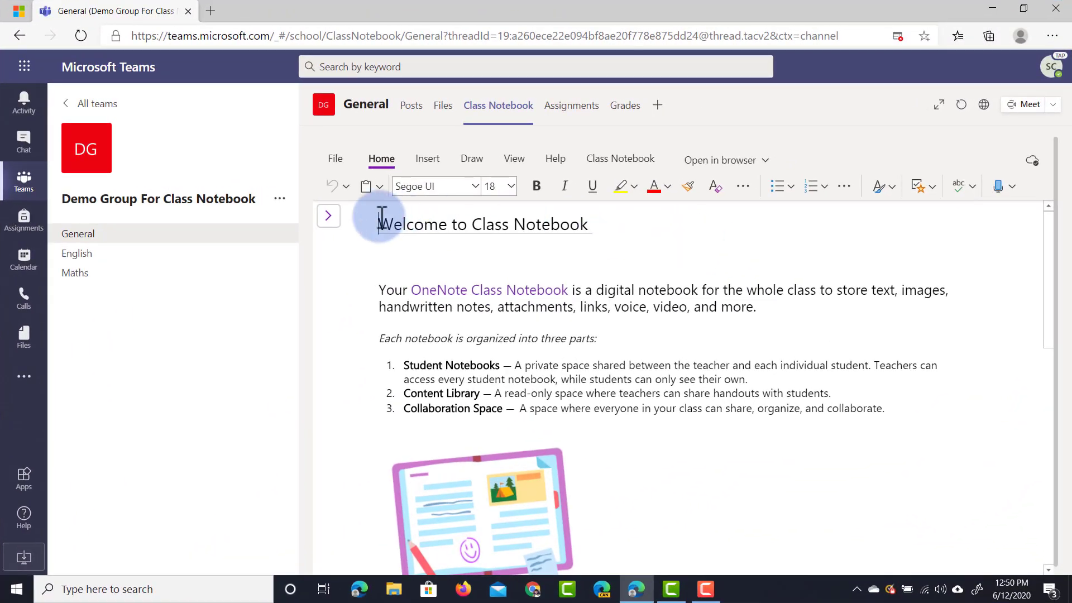
click(328, 216)
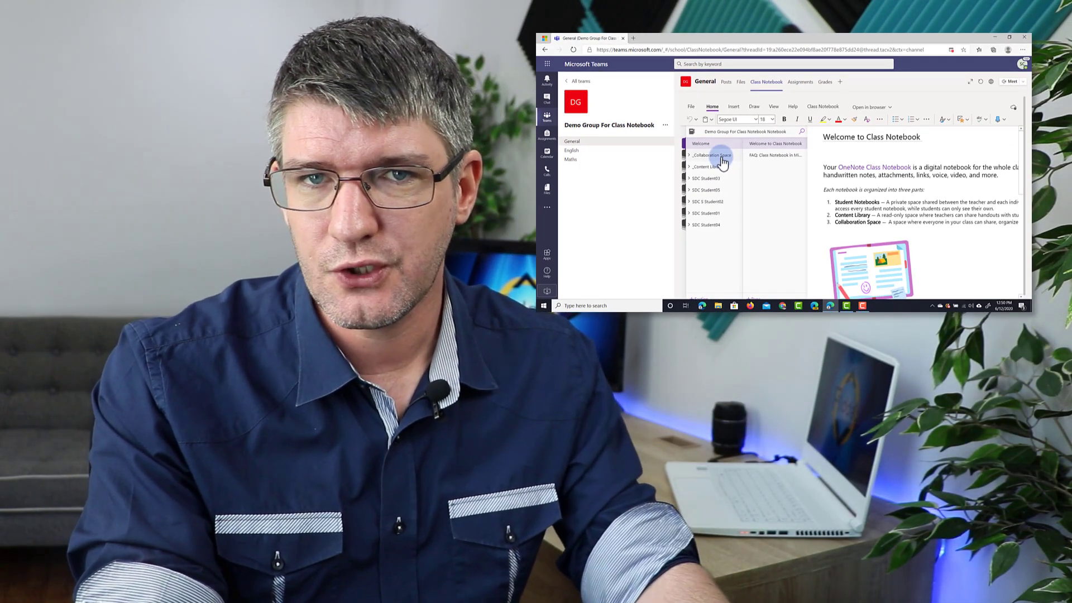
- Expand _Collaboration Space and _Content Library to reveal their 'Using the…' sections
click(723, 161)
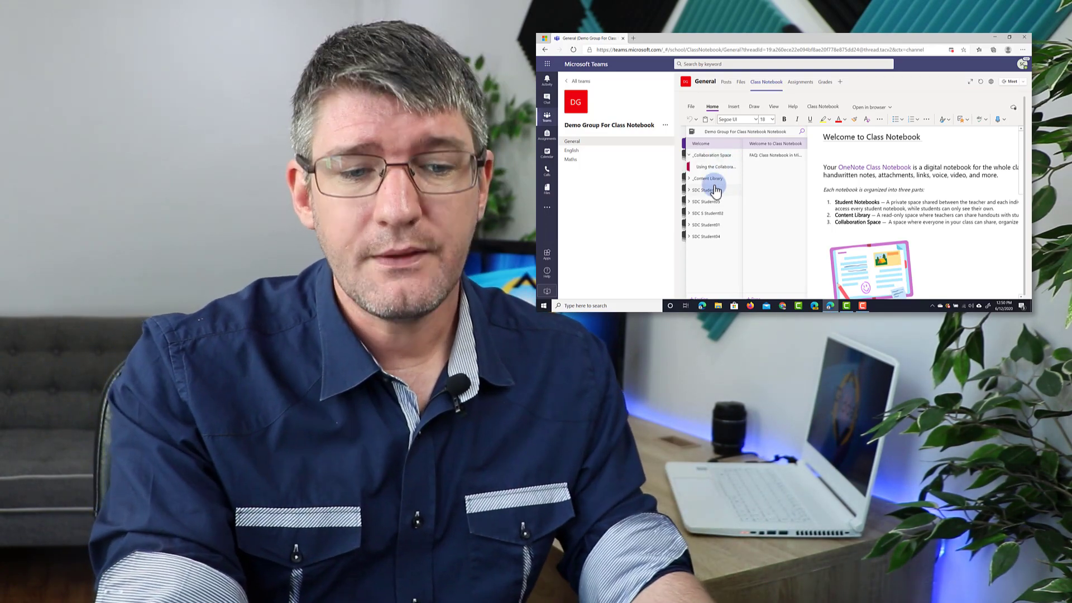
click(719, 180)
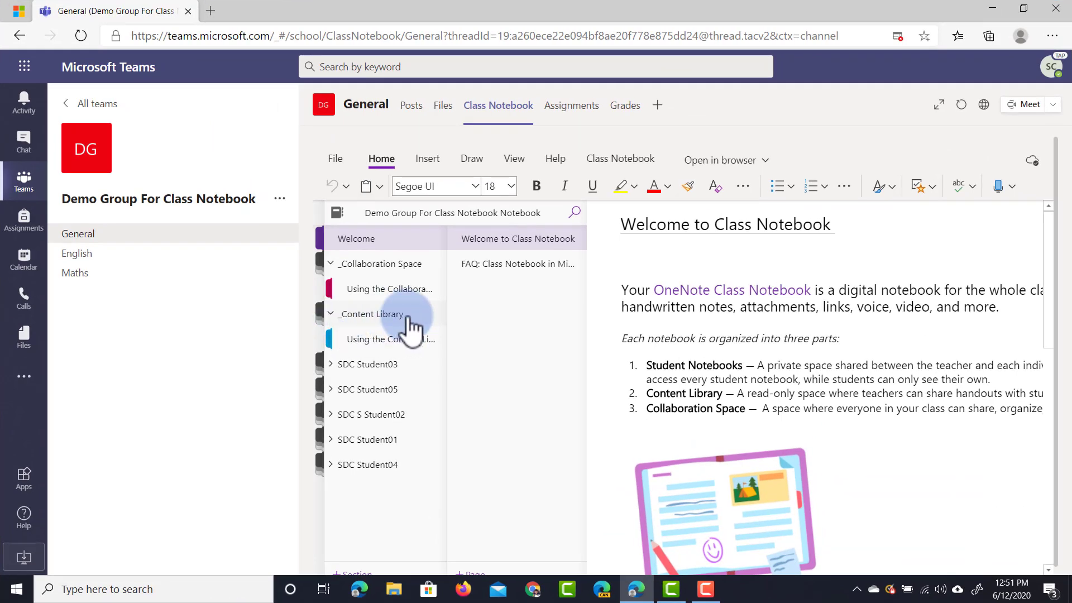
- Create a new page titled 'Information for the Summer' in the Content Library section
click(380, 316)
click(440, 332)
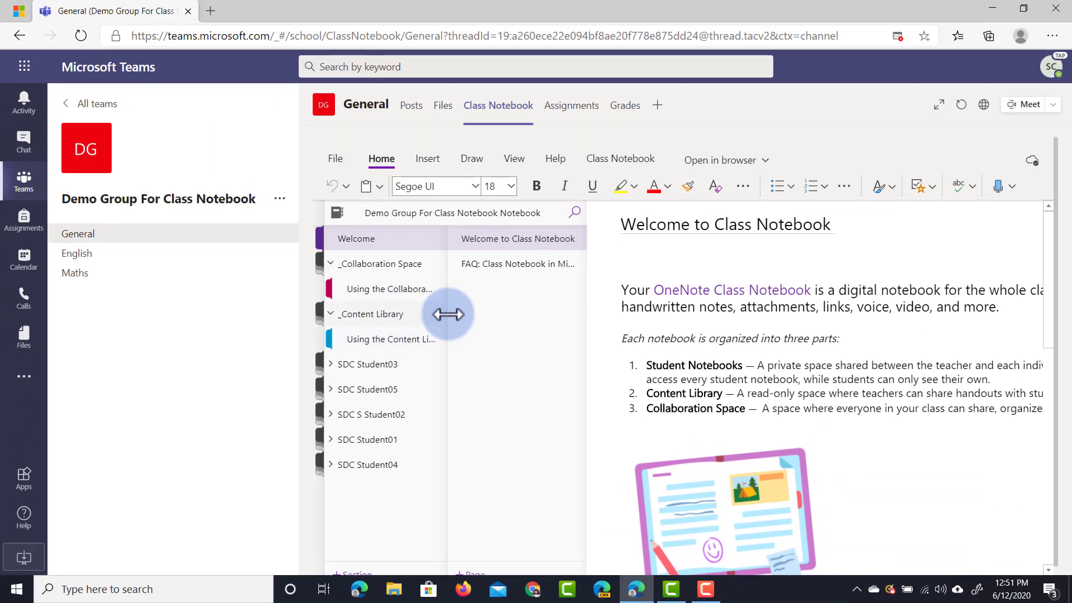
click(420, 340)
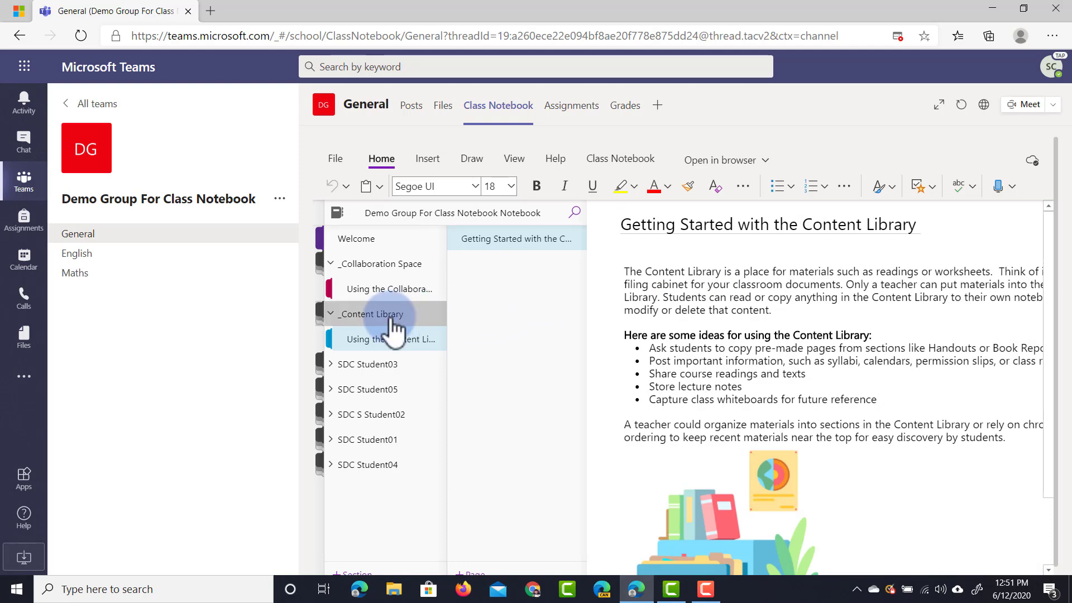
right_click(508, 282)
click(536, 303)
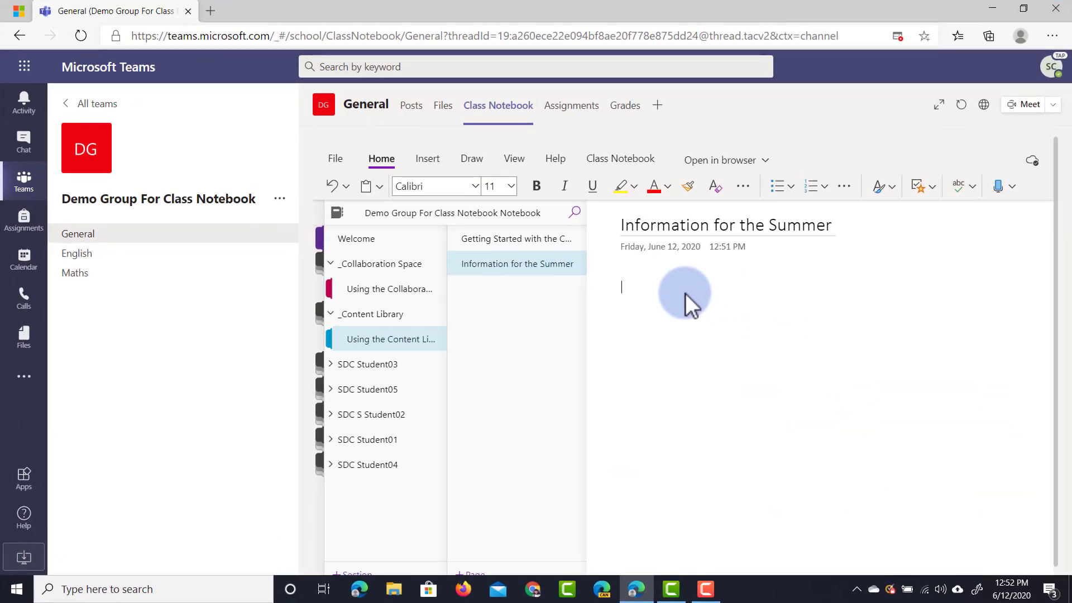
- Write 'This summer, I will use Class Notebook.' on the page and start a note below it
click(660, 290)
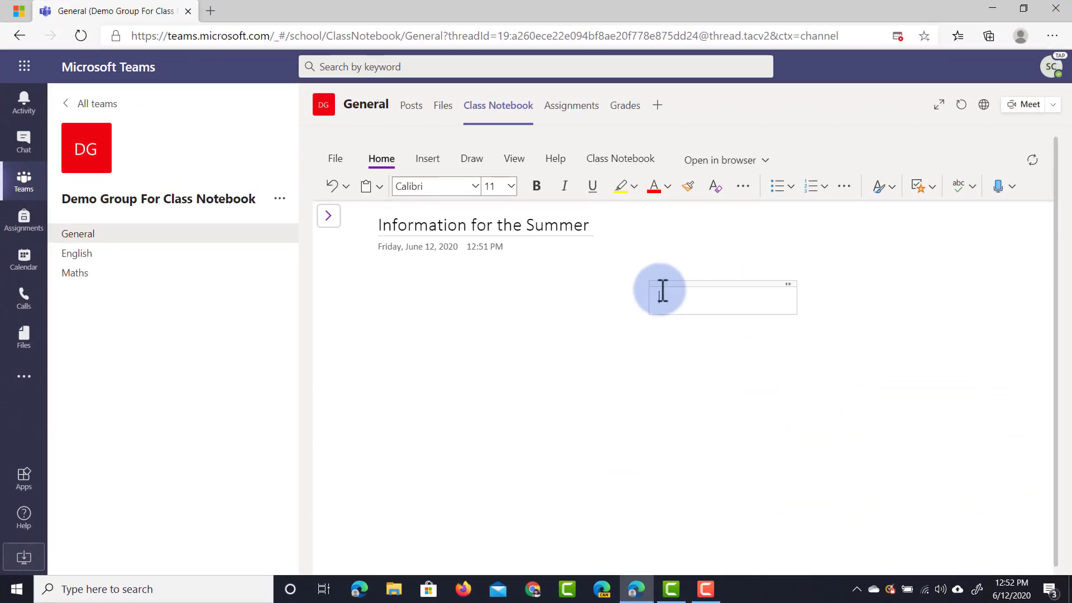
text(This summer, I will use Class Notebook.)
click(697, 375)
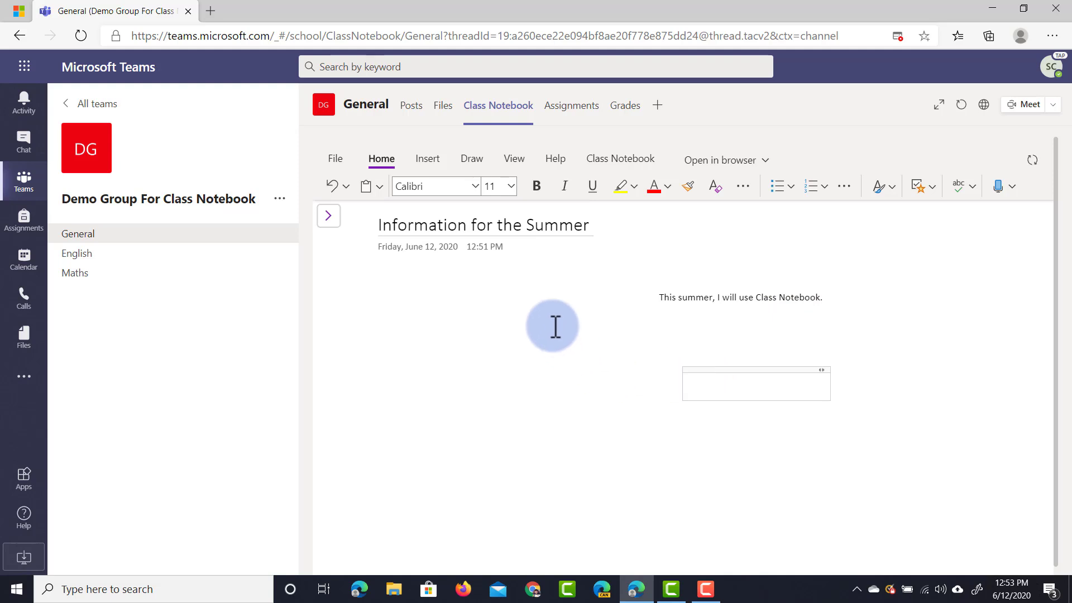
click(427, 158)
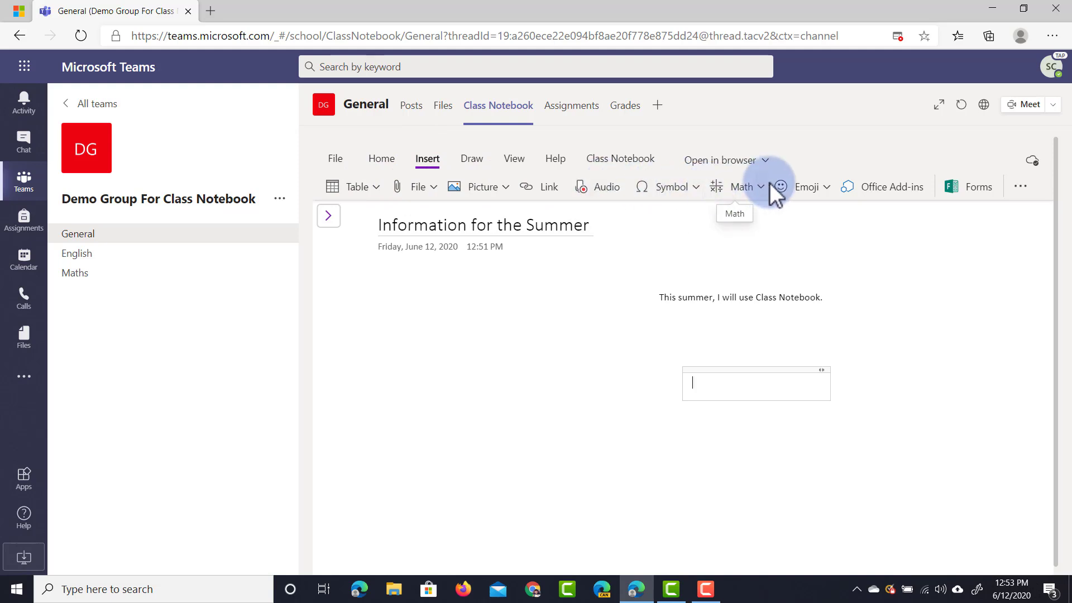
- Insert an online Airplane photo into the Information for the Summer page
click(491, 182)
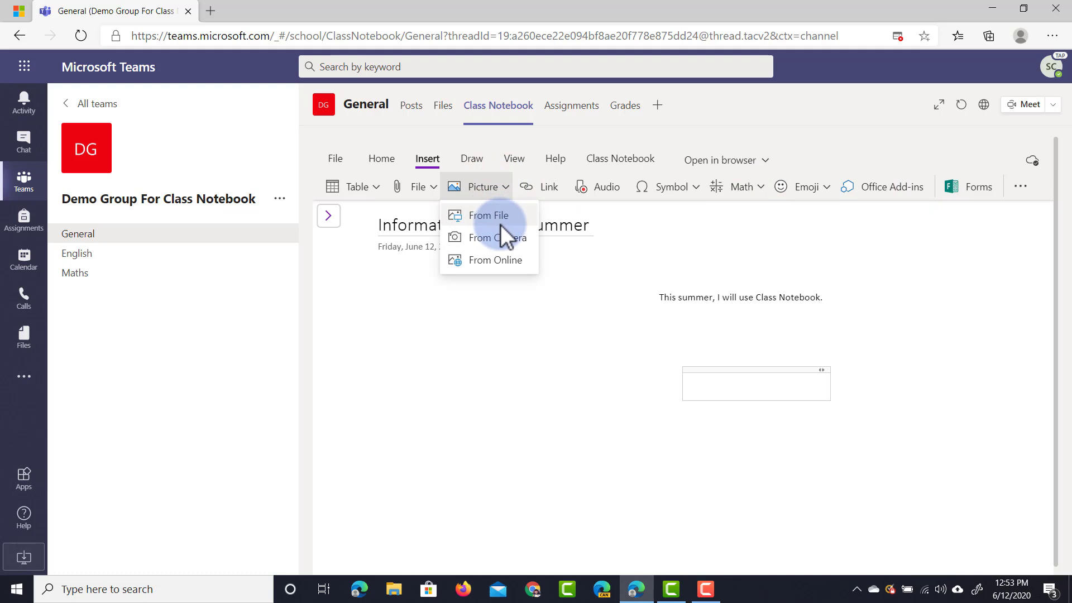
click(489, 258)
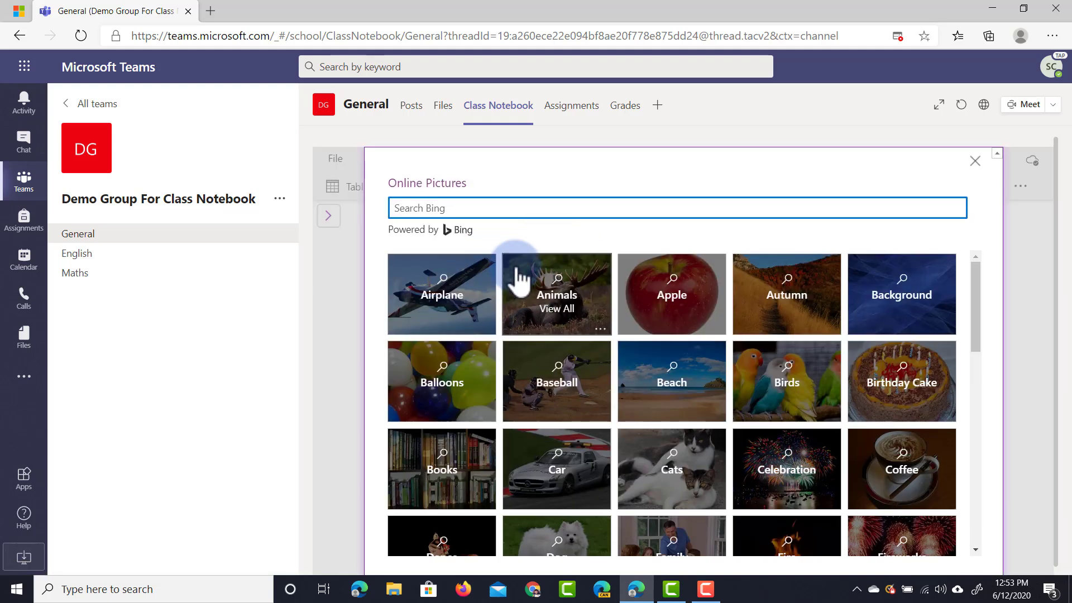
click(438, 303)
click(613, 344)
click(821, 542)
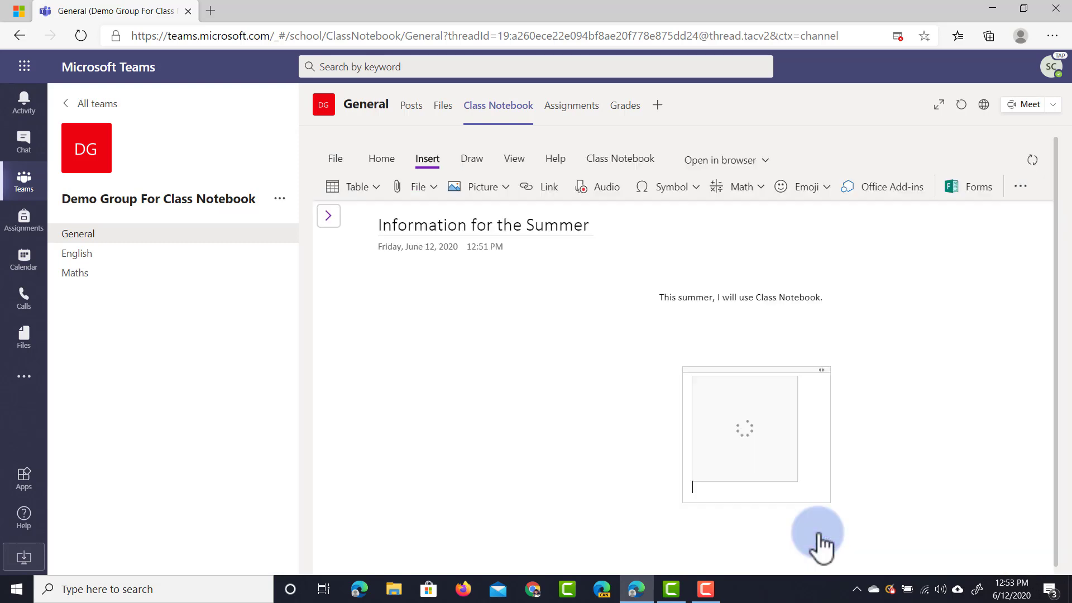
- Move the picture up-left and place the sentence just above it
drag(743, 419, 417, 317)
click(789, 381)
drag(723, 282, 455, 290)
click(876, 333)
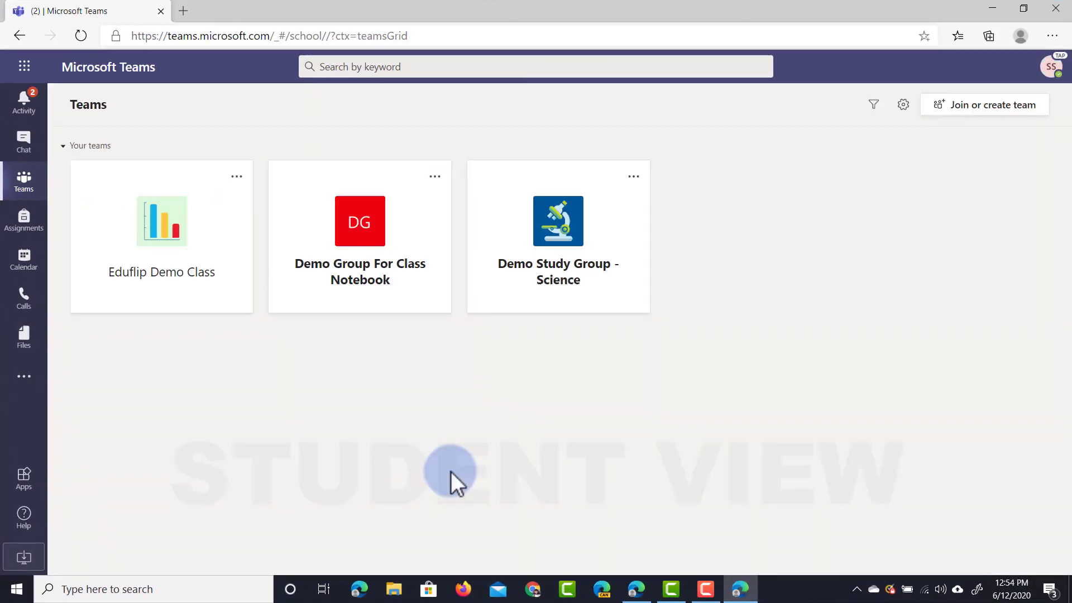
- As a student, open the Class Notebook tab of Demo Group For Class Notebook
click(380, 226)
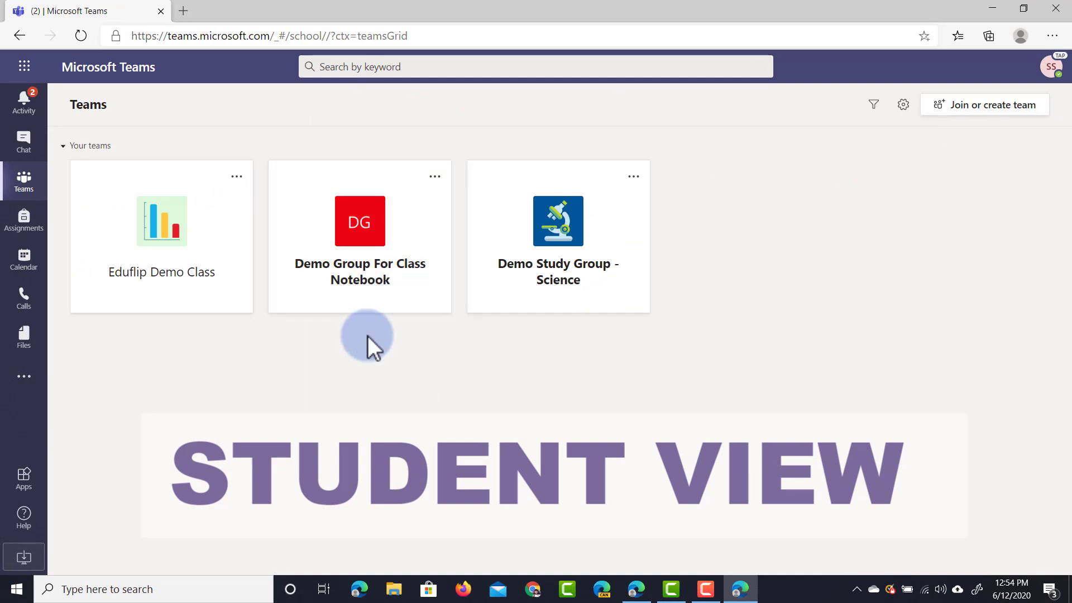
click(507, 109)
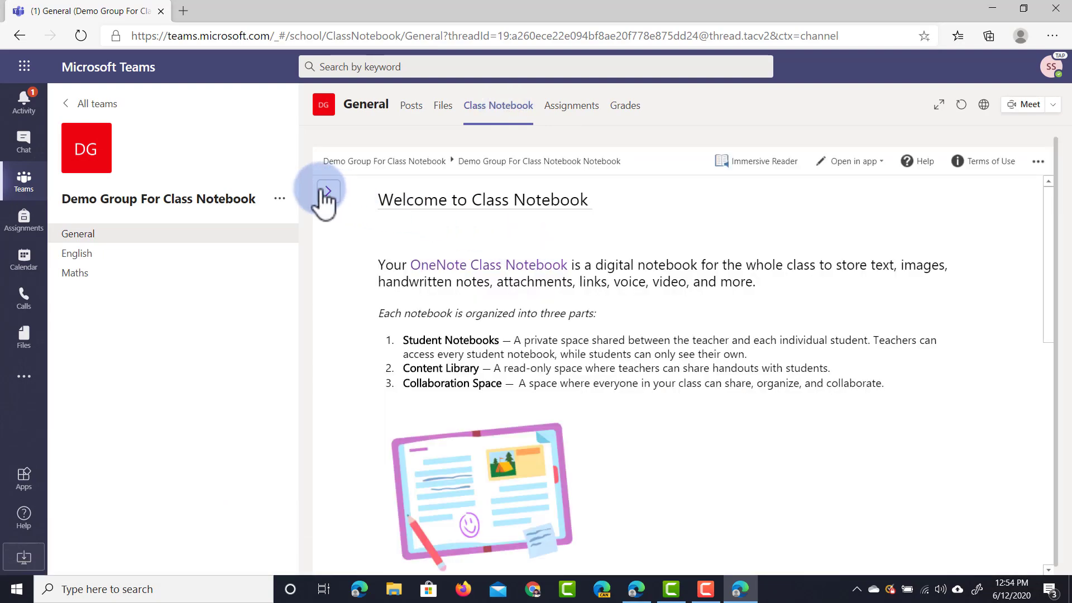
- Show the notebook pane, view the Information for the Summer page, then hide and reshow the section lists
click(325, 191)
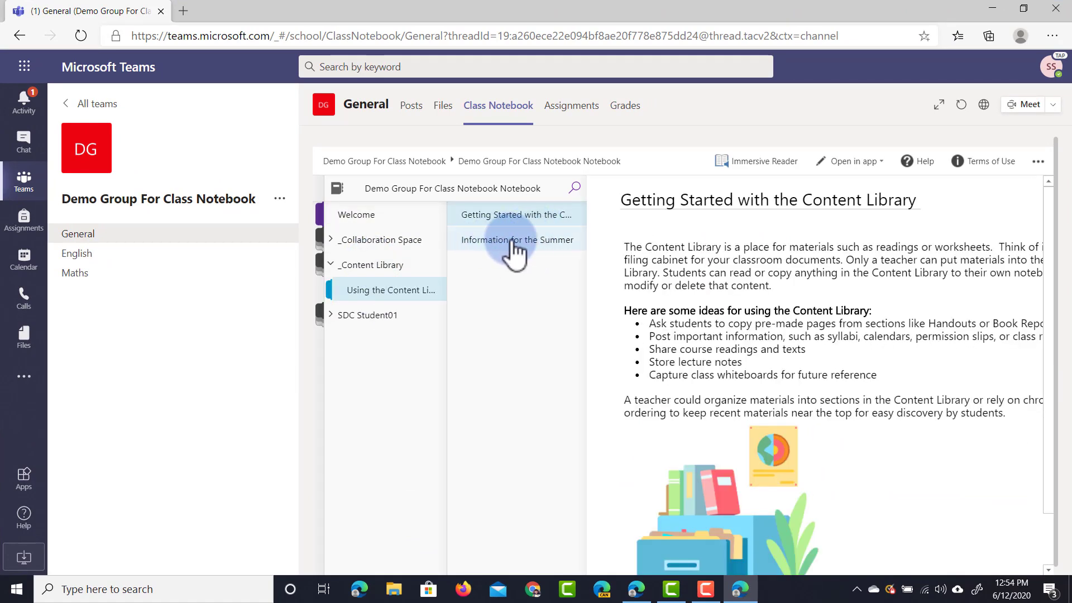
click(509, 241)
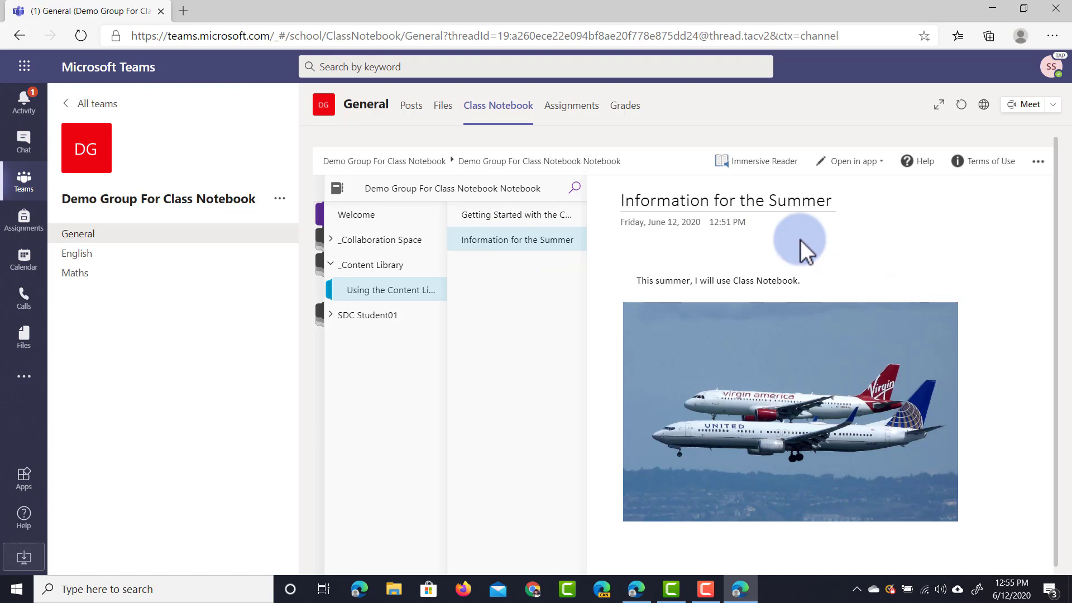
click(722, 247)
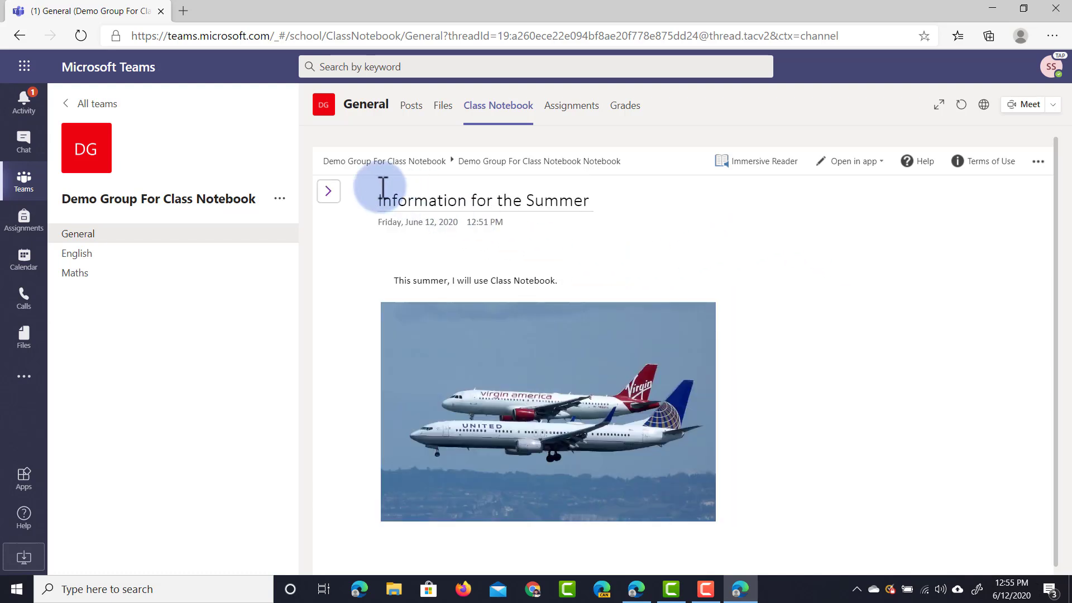
click(329, 193)
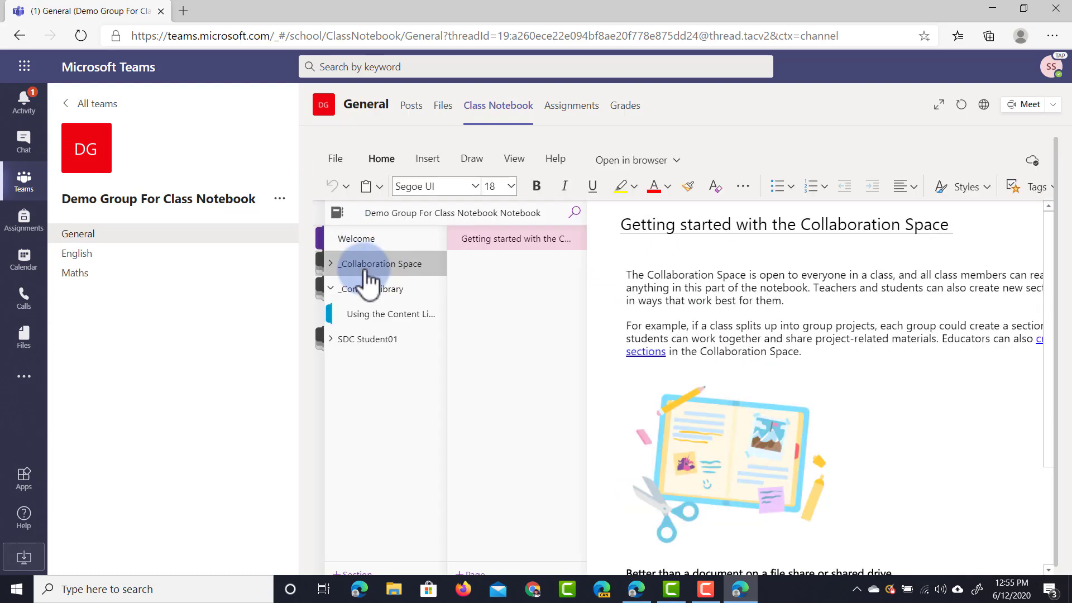
- Create a new Collaboration Space section named 'Information for the entire class'
click(391, 296)
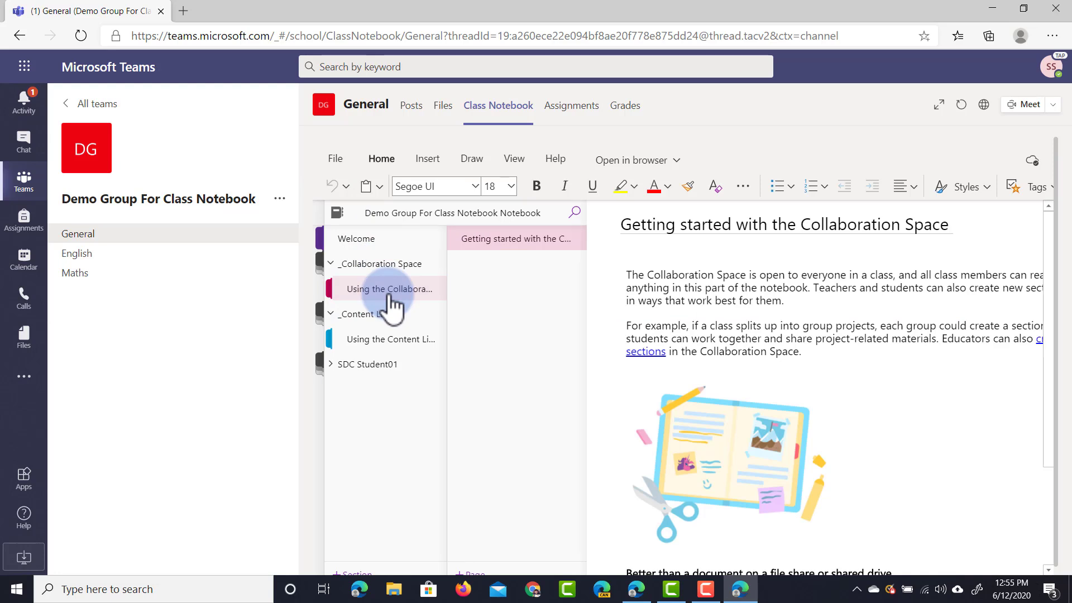
right_click(391, 296)
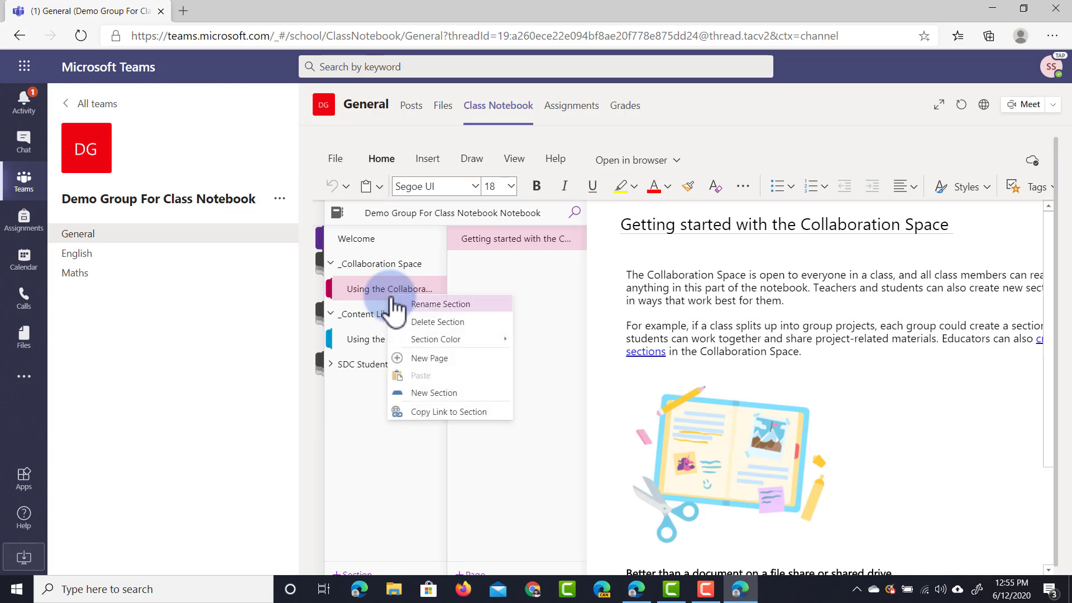
click(435, 393)
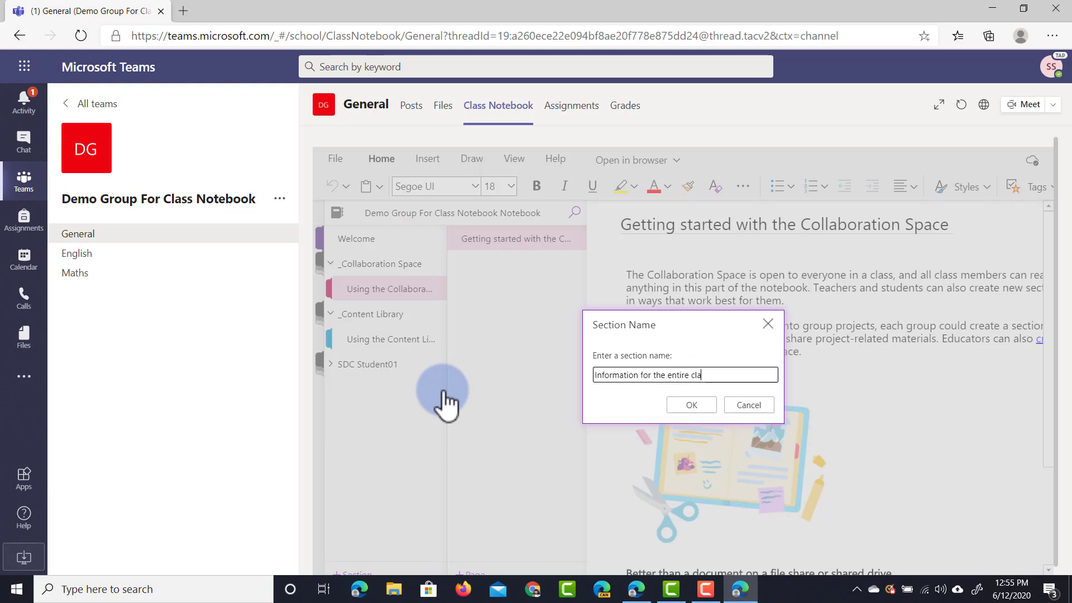
click(692, 405)
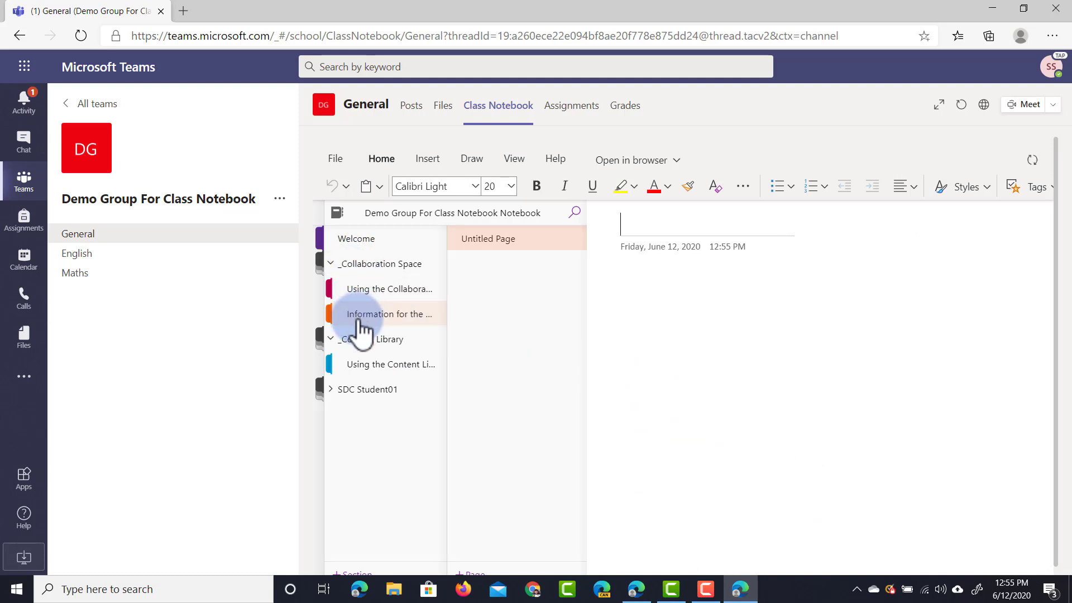
- Title the new page 'Information for Year 1' and add a line of body text
right_click(490, 246)
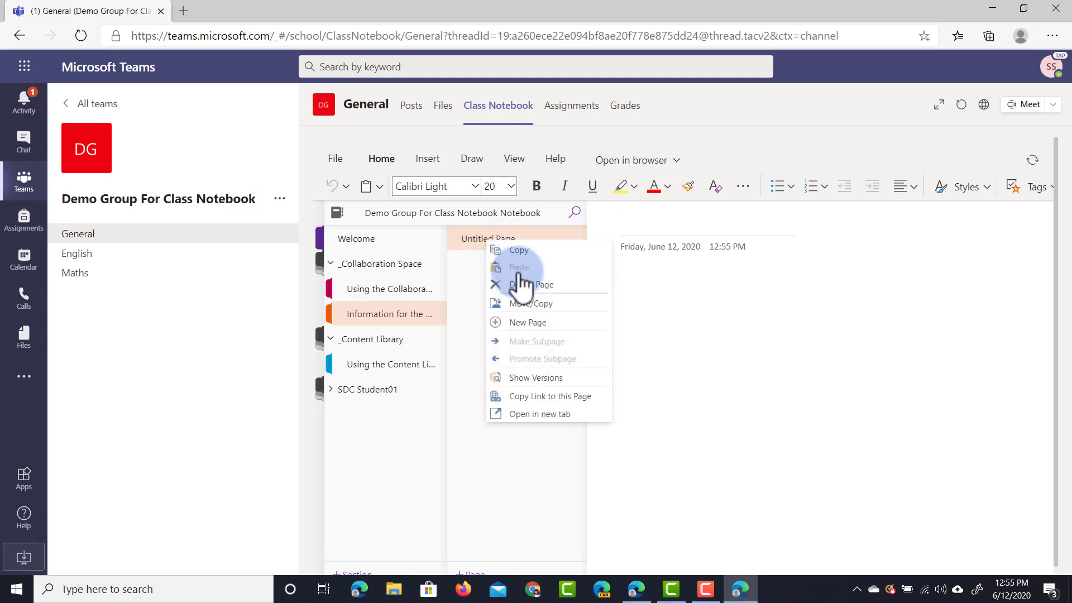
click(655, 224)
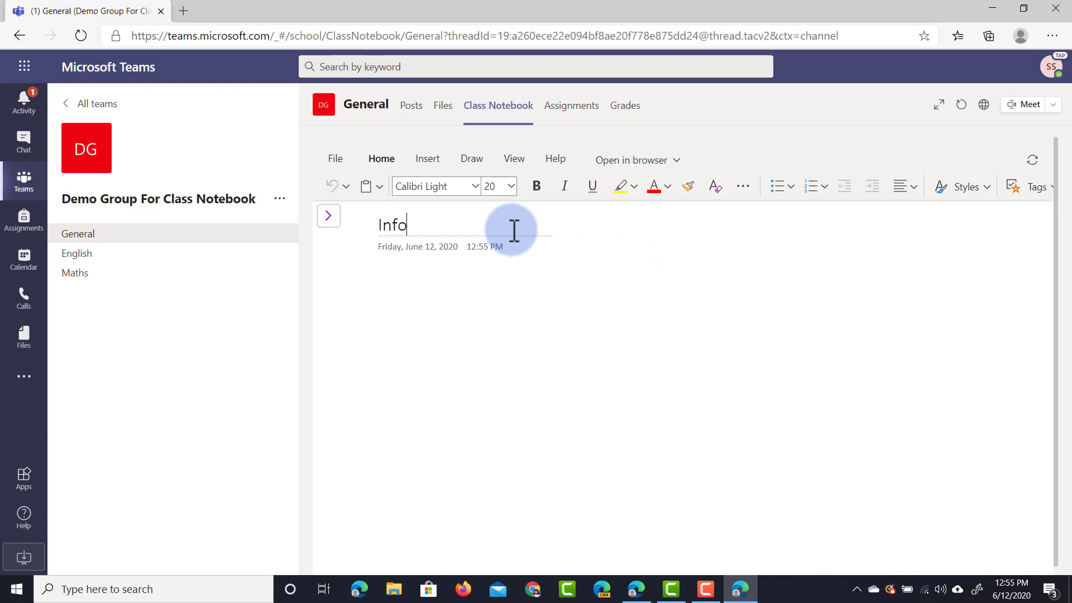
text(rmation for Year 1)
click(529, 348)
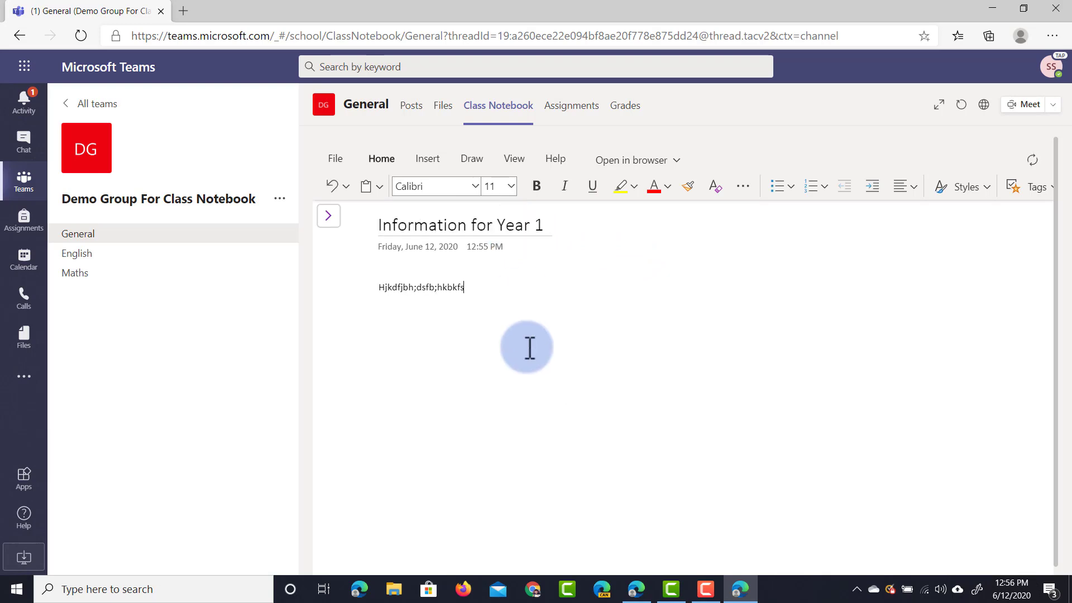
click(329, 215)
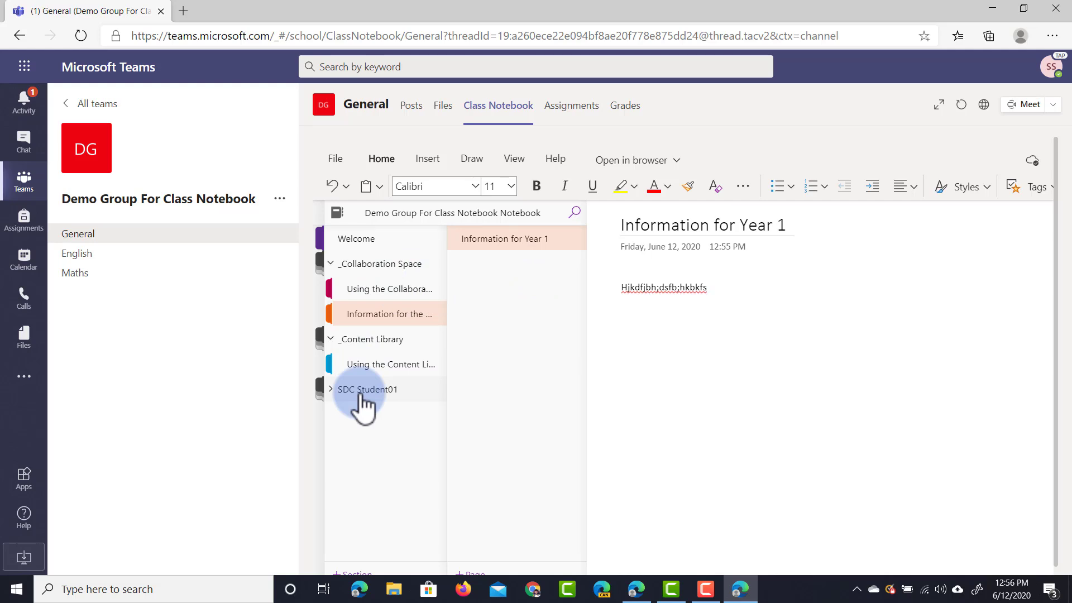
- In the teacher's Teams window, expand the Content Library and Collaboration Space sections
click(636, 589)
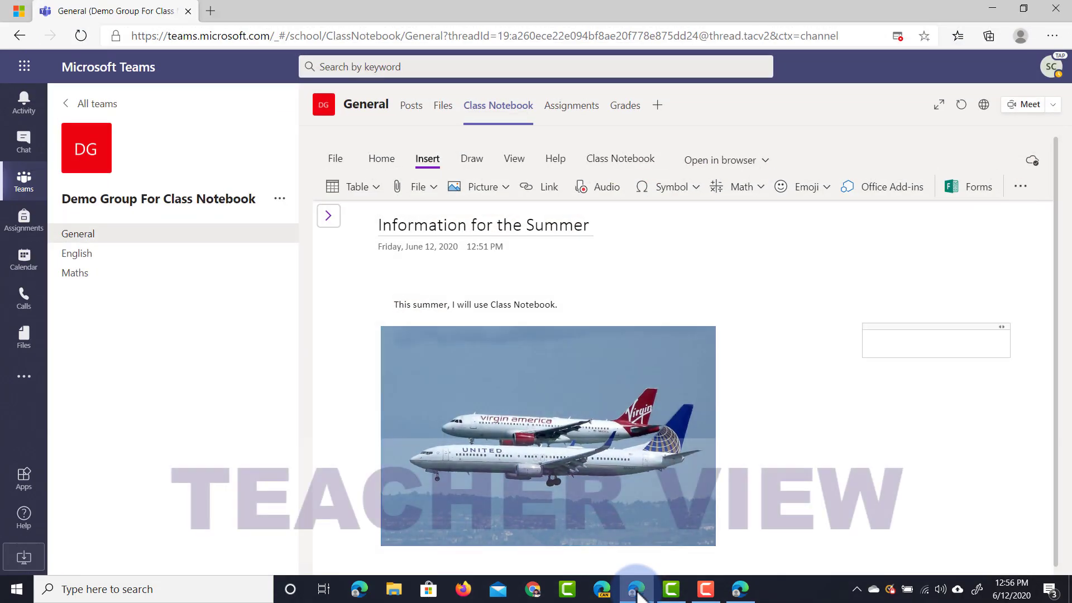
click(330, 218)
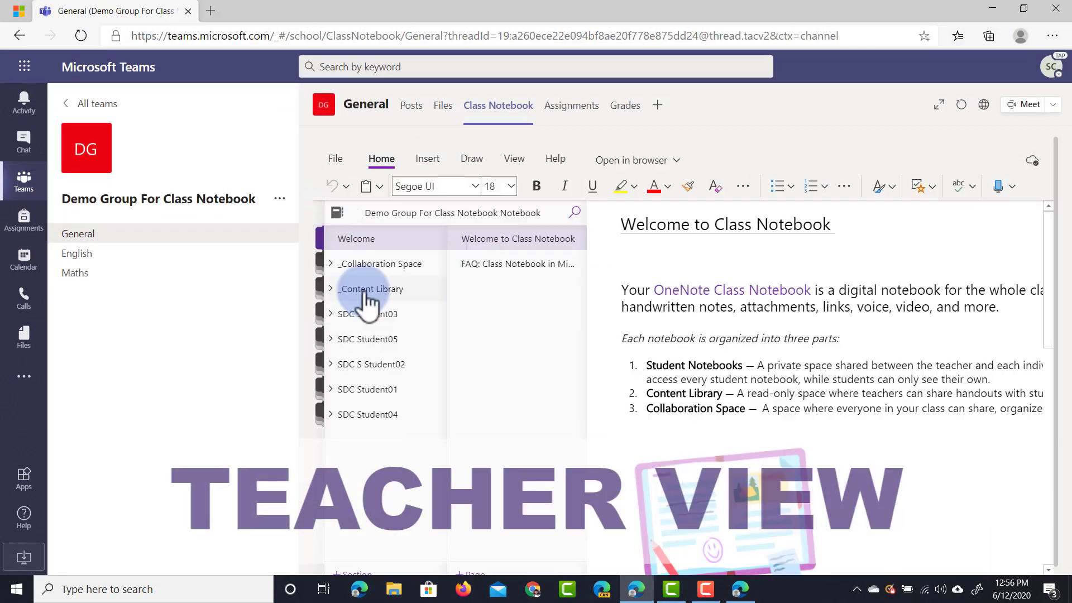
click(345, 282)
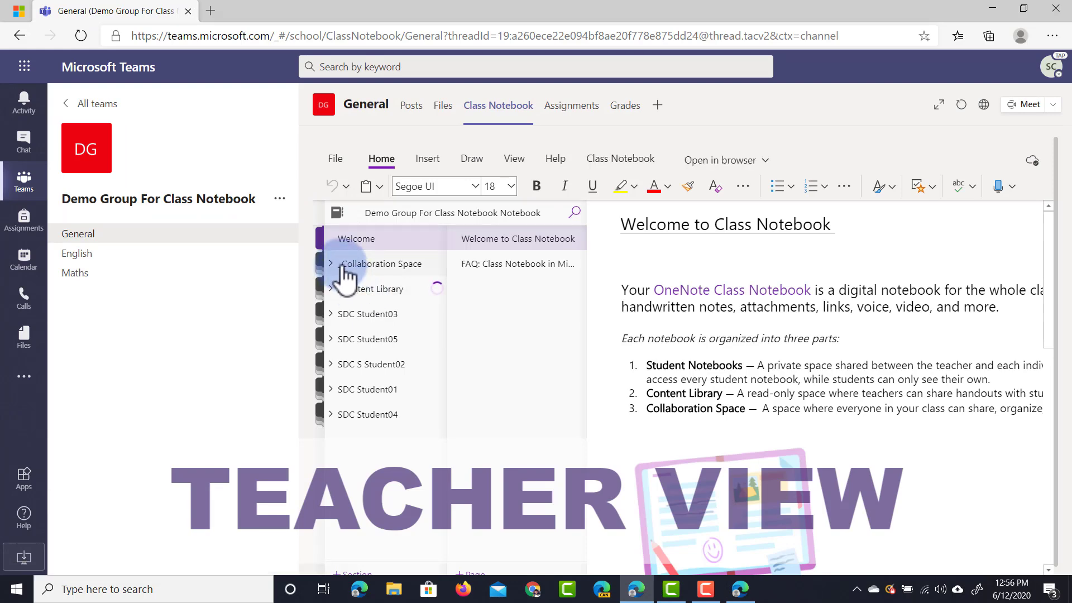
click(338, 266)
click(368, 290)
click(373, 314)
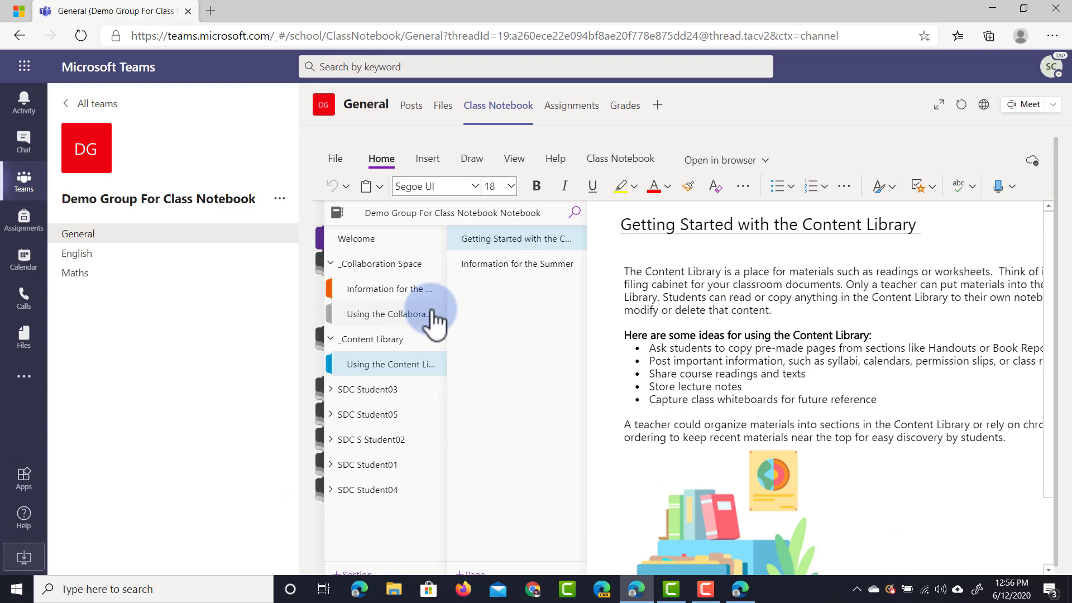
- Delete the student's 'Information for the entire class' section from the Collaboration Space
click(389, 293)
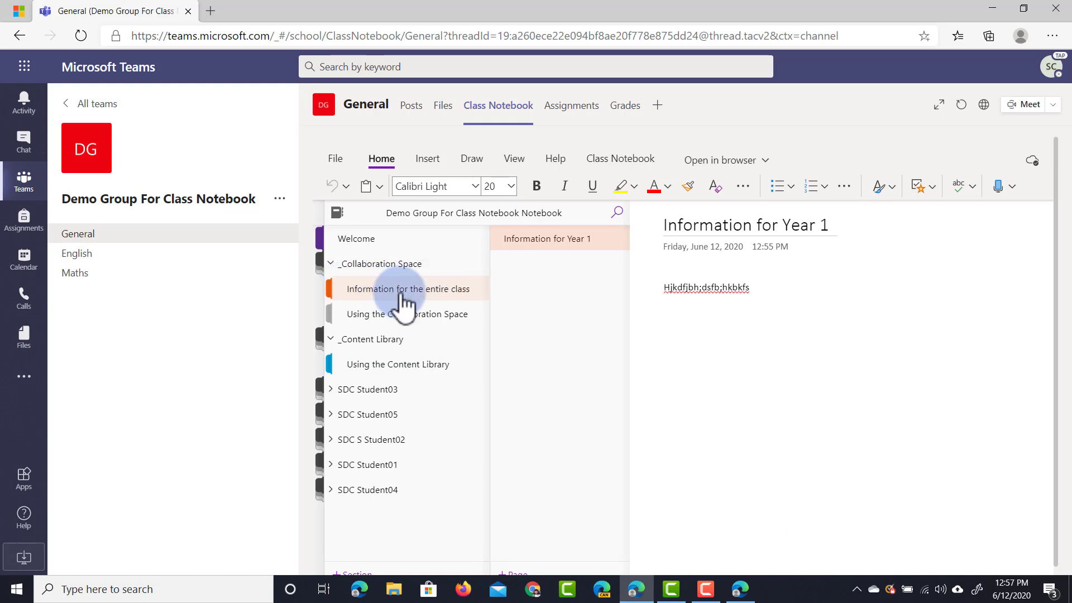
right_click(401, 295)
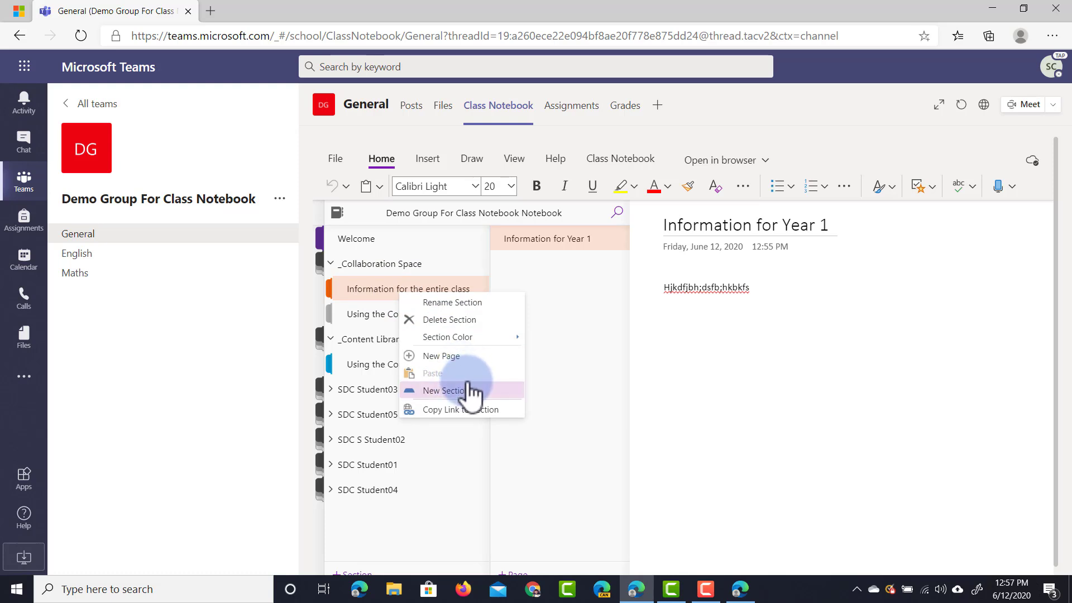
click(483, 323)
right_click(370, 337)
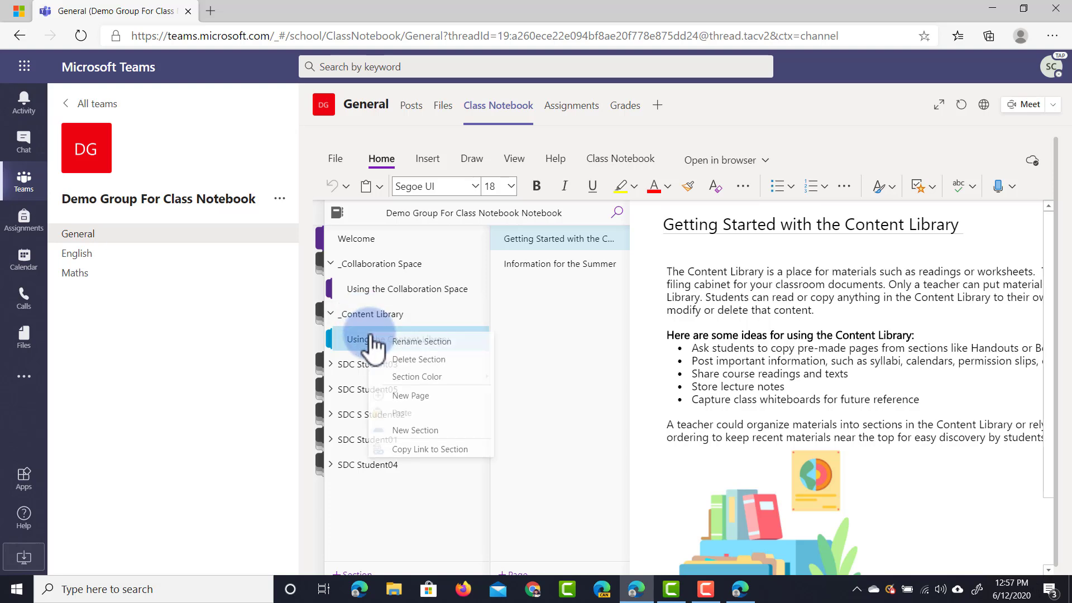
- Create a Content Library section 'Demo Info' with a page titled 'All about Stream'
click(432, 433)
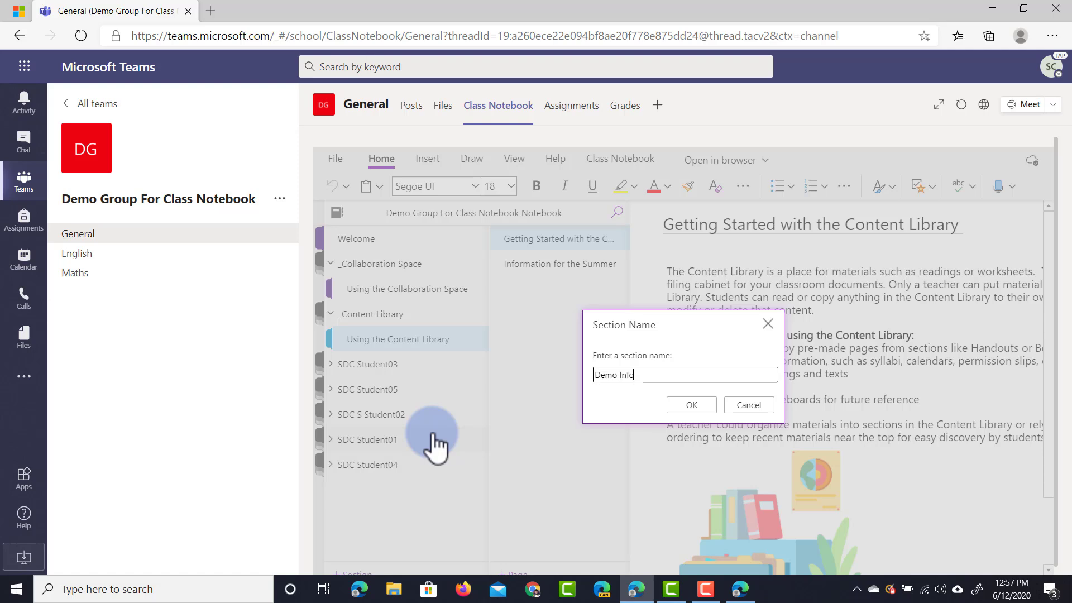
click(689, 407)
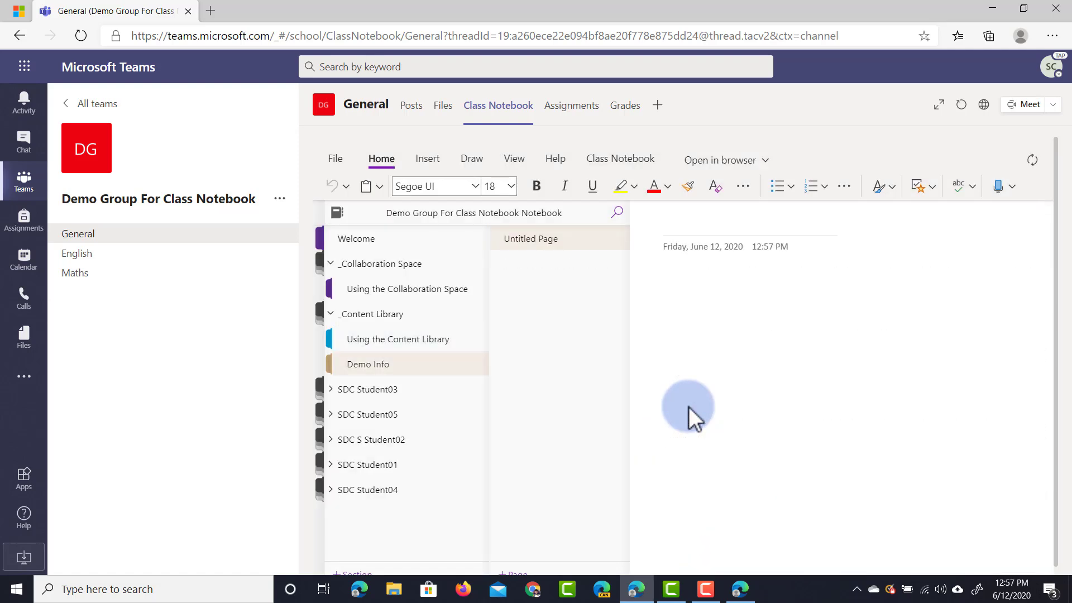
right_click(547, 251)
click(698, 238)
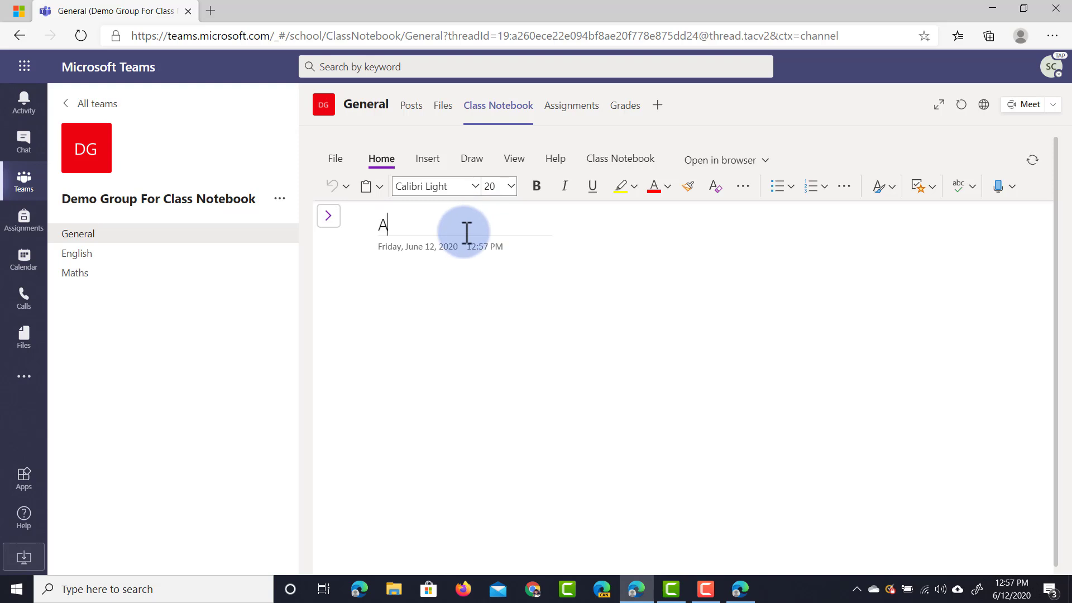
click(525, 325)
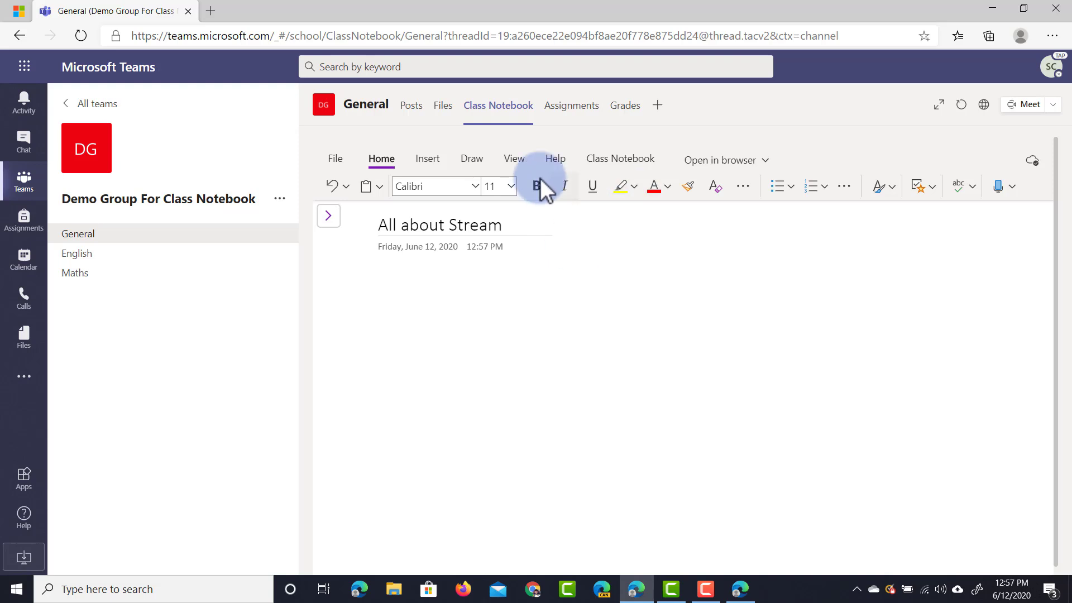
- Insert an online picture of the Stream logo found by searching 'stream logo'
click(427, 161)
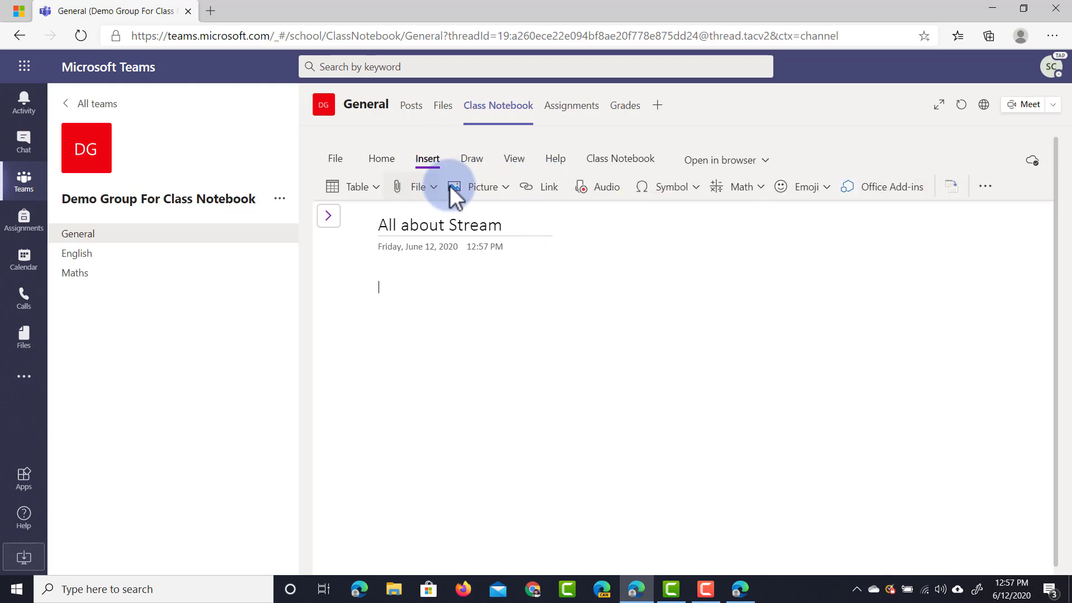
click(482, 186)
click(489, 263)
text(stream logo)
key(Return)
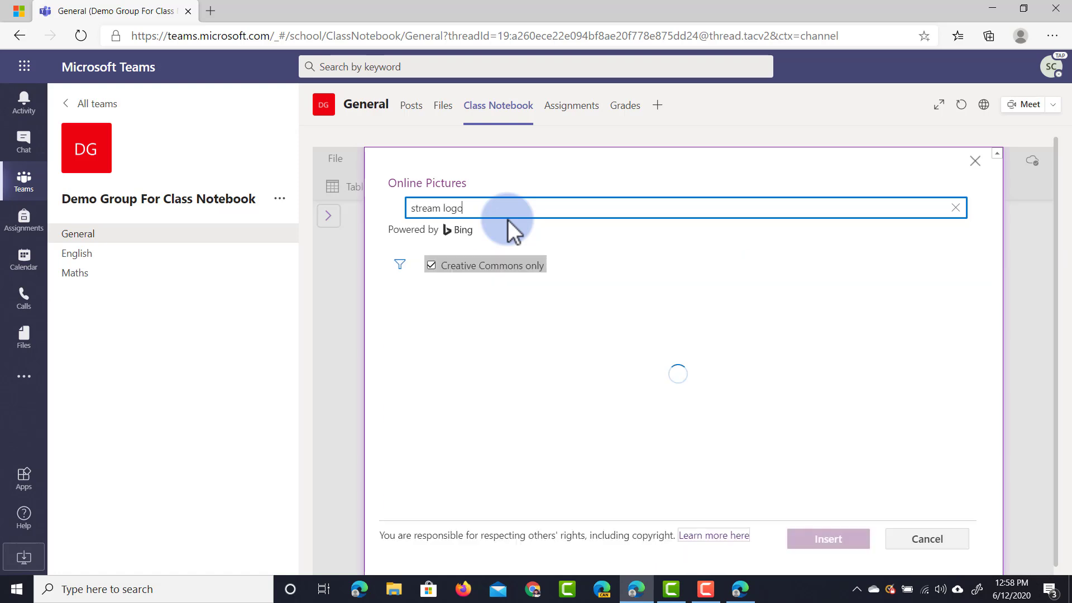
click(949, 492)
click(835, 538)
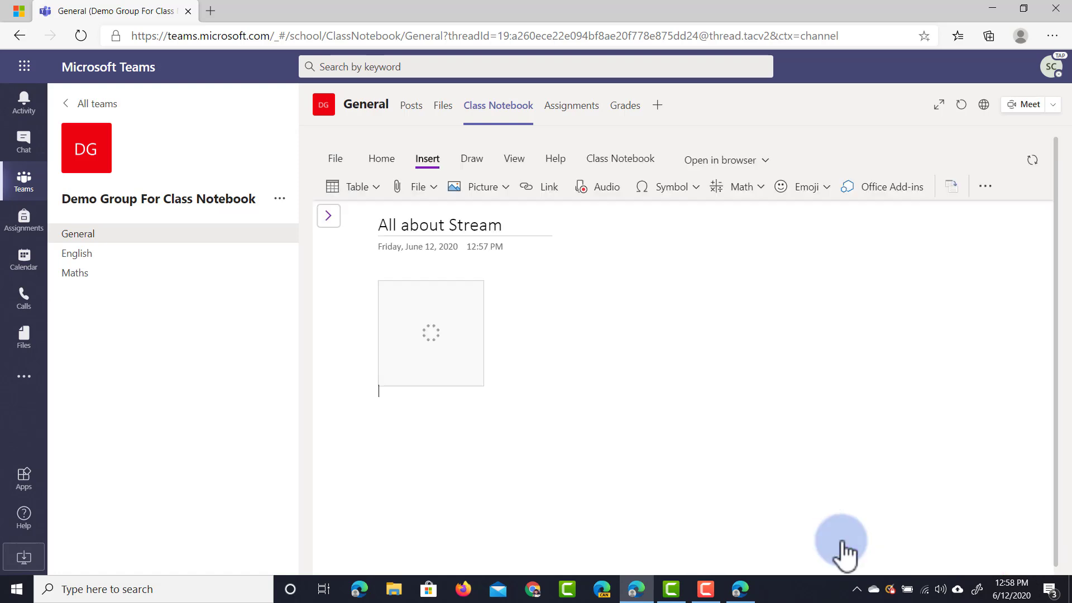